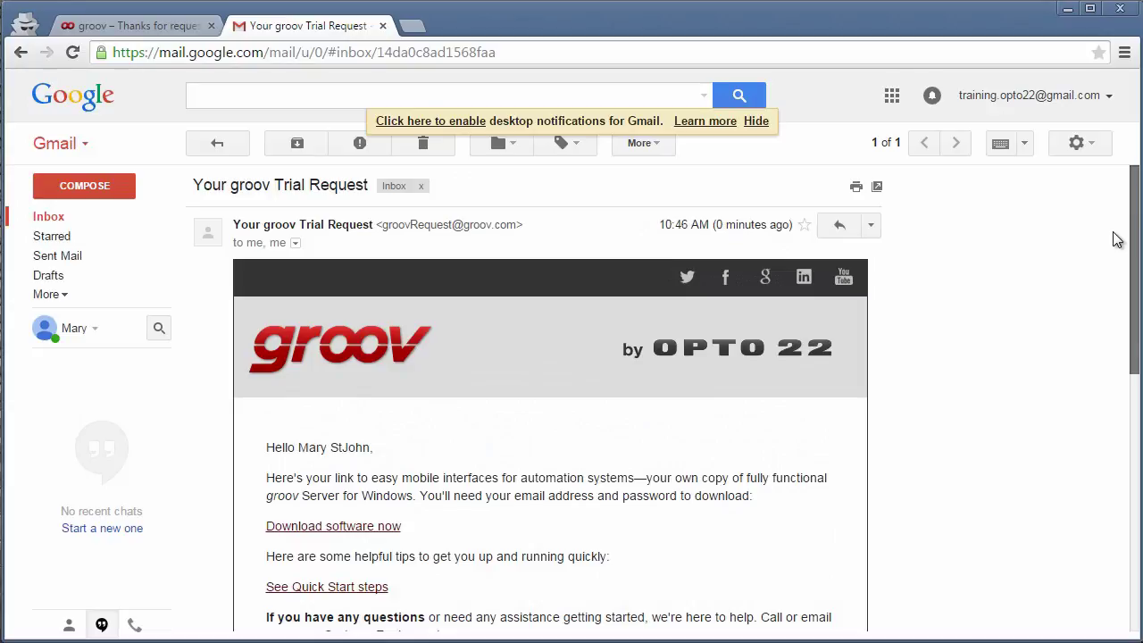
- Follow the email's 'Download software now' link and log in with the account password
{"action": "left_click", "coordinate": [318, 529]}
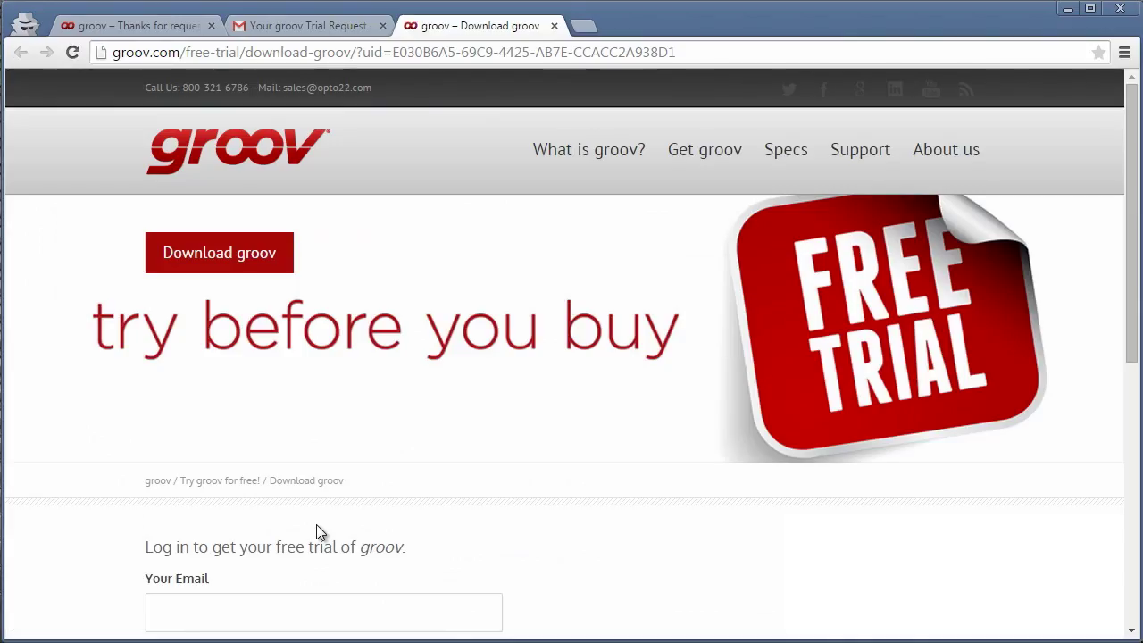
{"action": "type", "text": "**********"}
{"action": "left_click", "coordinate": [200, 585]}
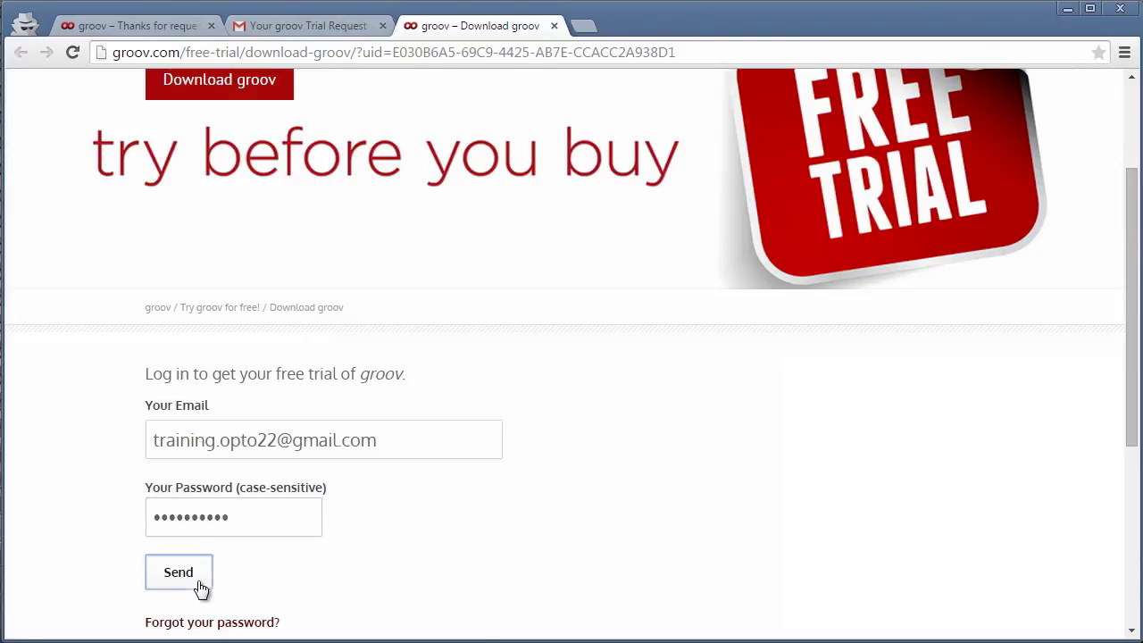
- Download the groov Server for Windows R3.0a setup .exe and open it
{"action": "left_click_drag", "start_coordinate": [1129, 249], "coordinate": [1128, 317]}
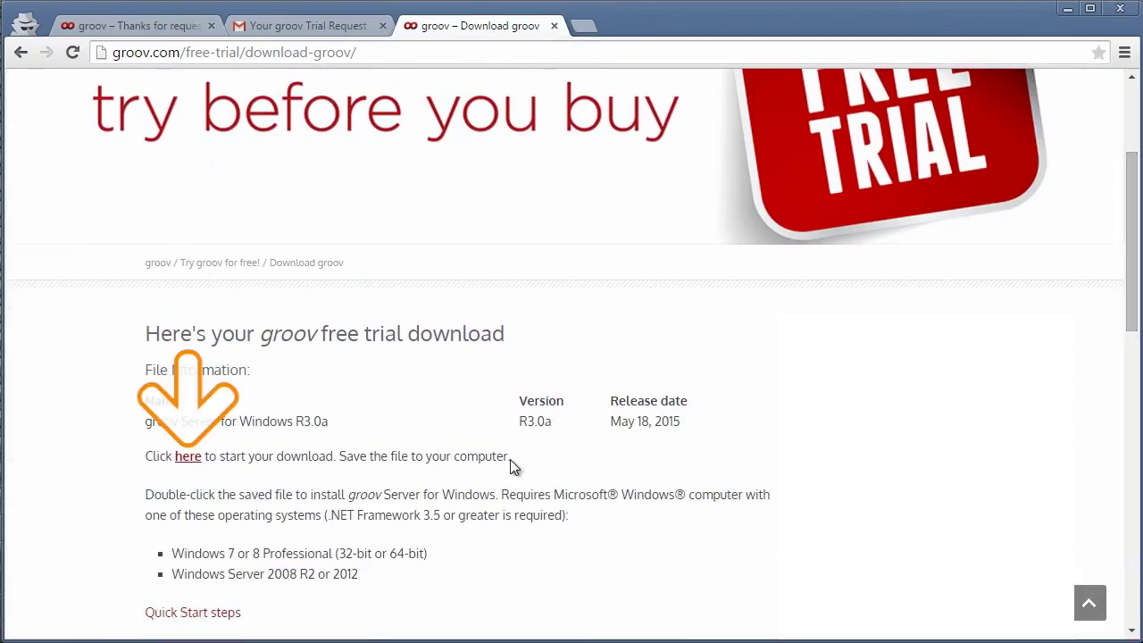
{"action": "left_click", "coordinate": [188, 456]}
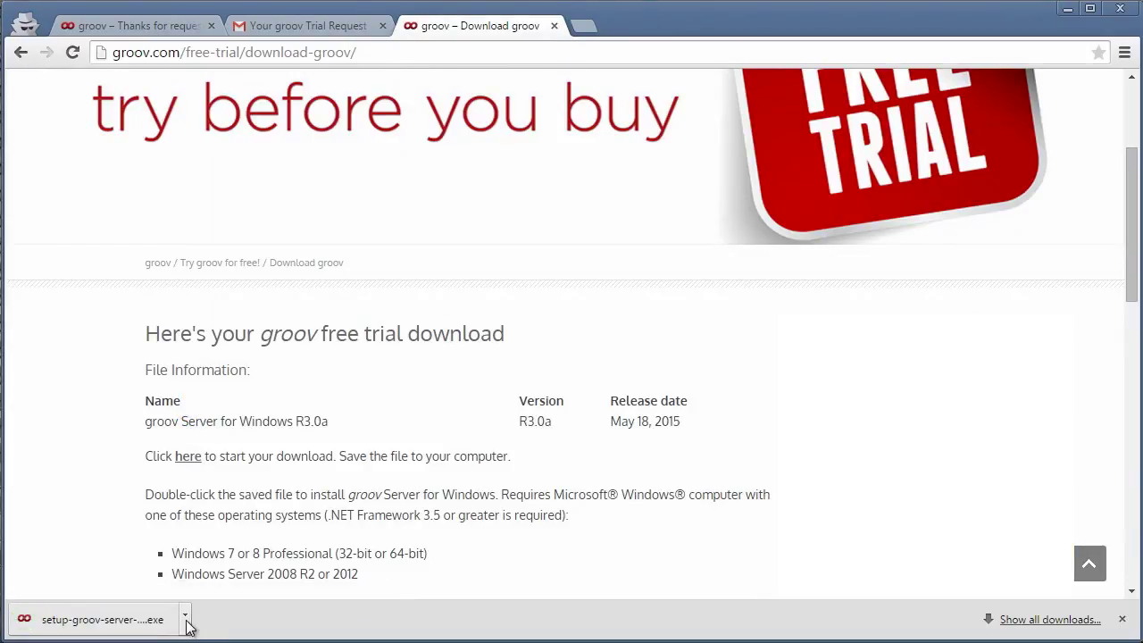
{"action": "left_click", "coordinate": [182, 618]}
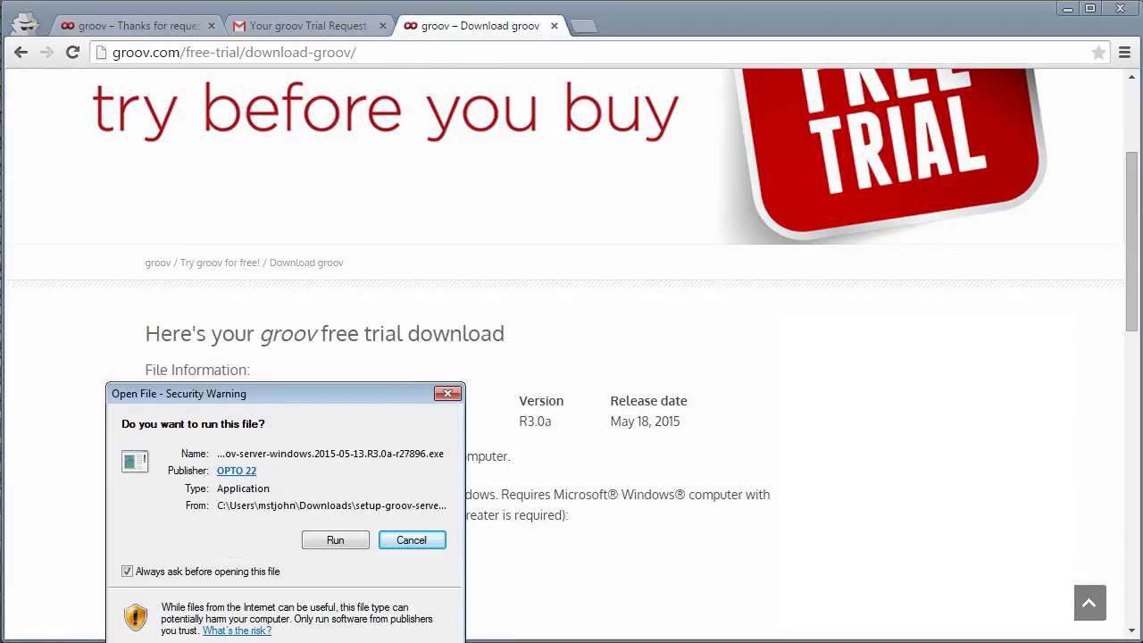
- Run the installer, accept the licence, and install into C:\Program Files (x86)\Opto22\groov
{"action": "left_click", "coordinate": [332, 541]}
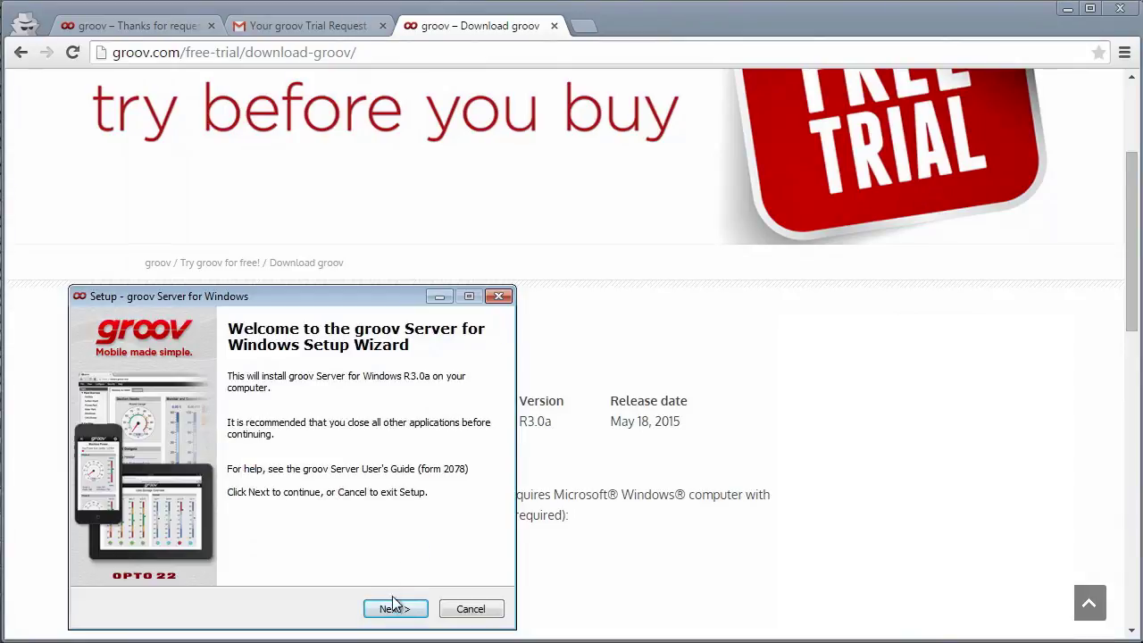
{"action": "left_click", "coordinate": [394, 607]}
{"action": "left_click", "coordinate": [214, 556]}
{"action": "left_click", "coordinate": [394, 610]}
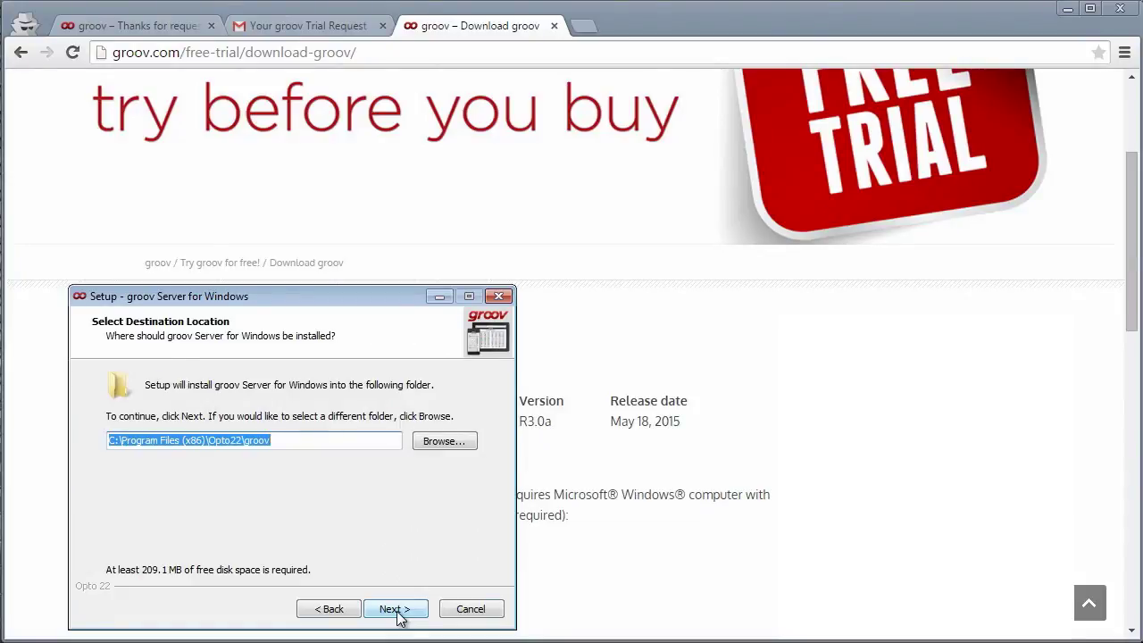
{"action": "left_click", "coordinate": [398, 612]}
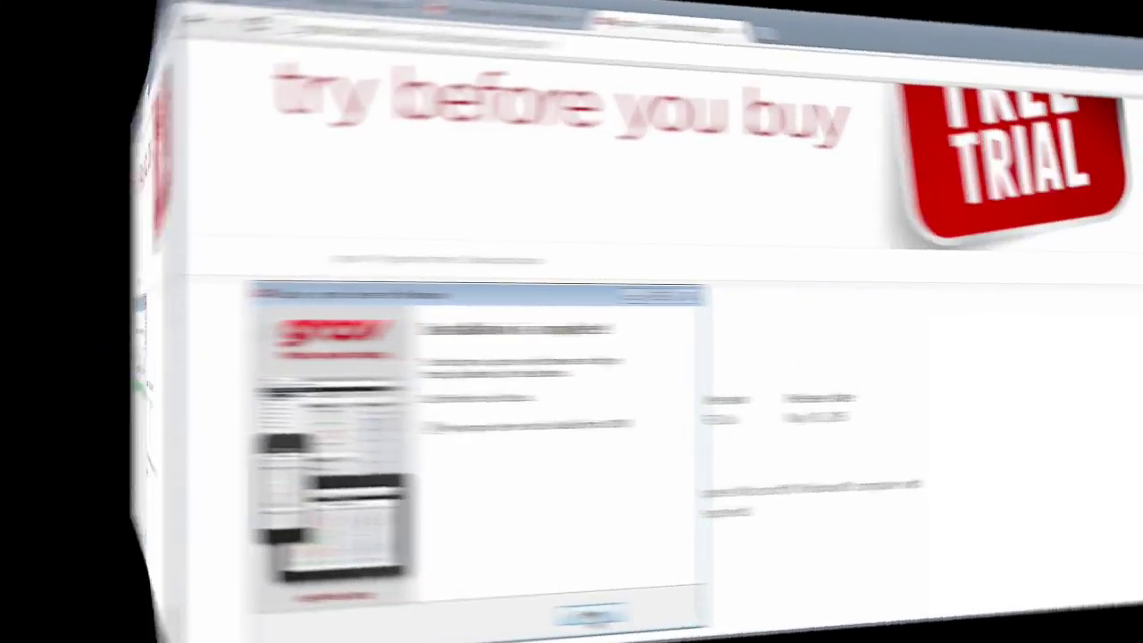
{"action": "left_click", "coordinate": [397, 609]}
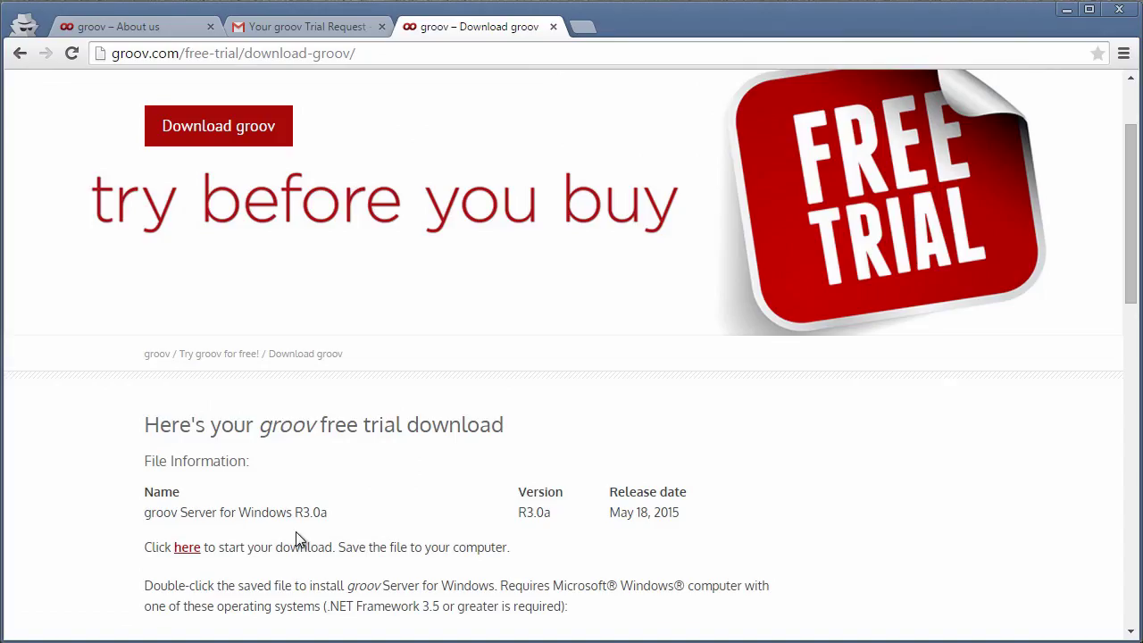
{"action": "left_click", "coordinate": [587, 25]}
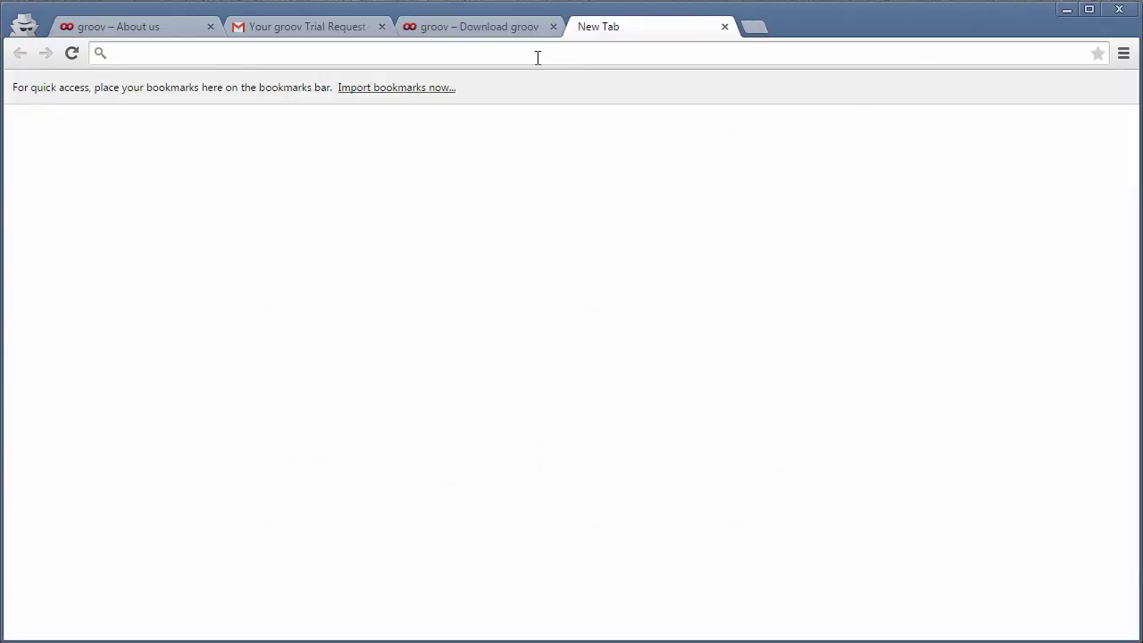
{"action": "type", "text": "https"}
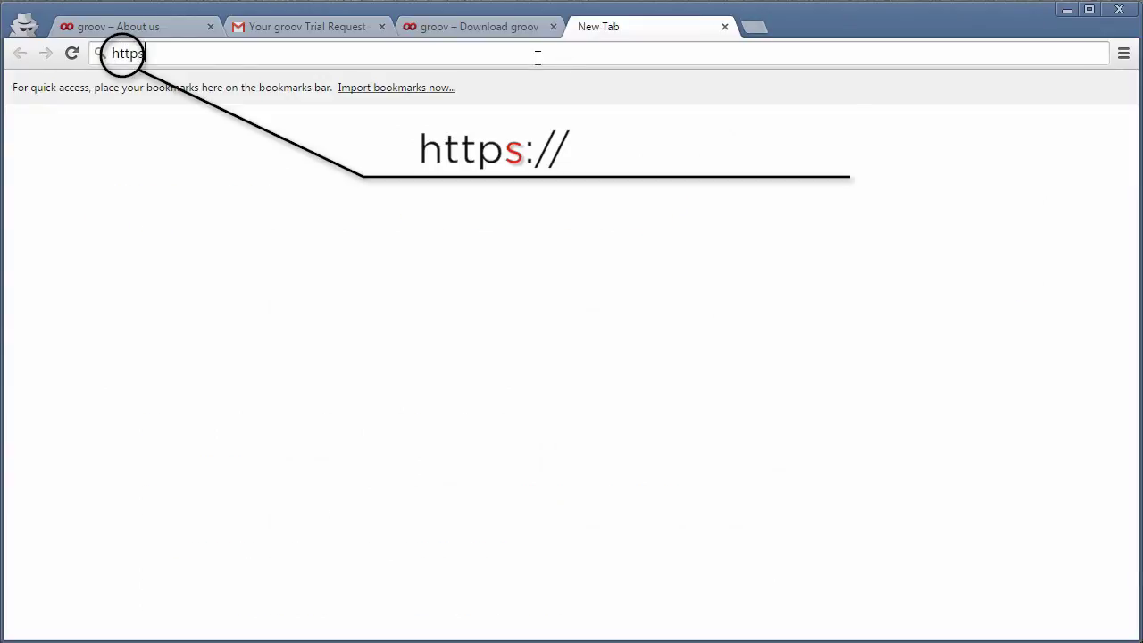
{"action": "type", "text": "://localhost"}
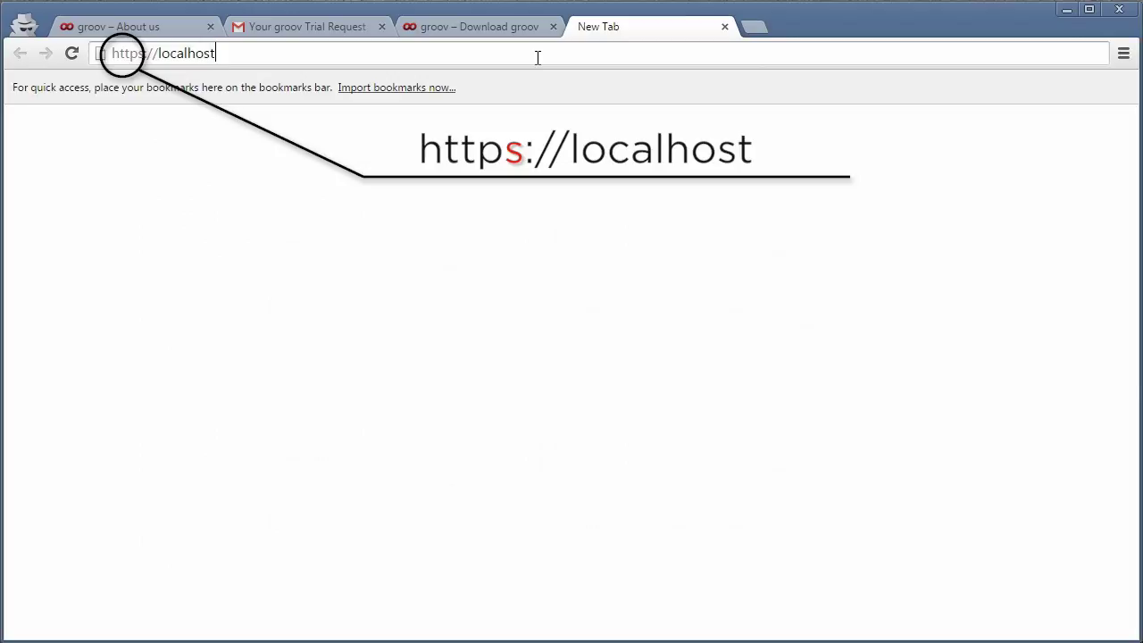
{"action": "key", "text": "Return"}
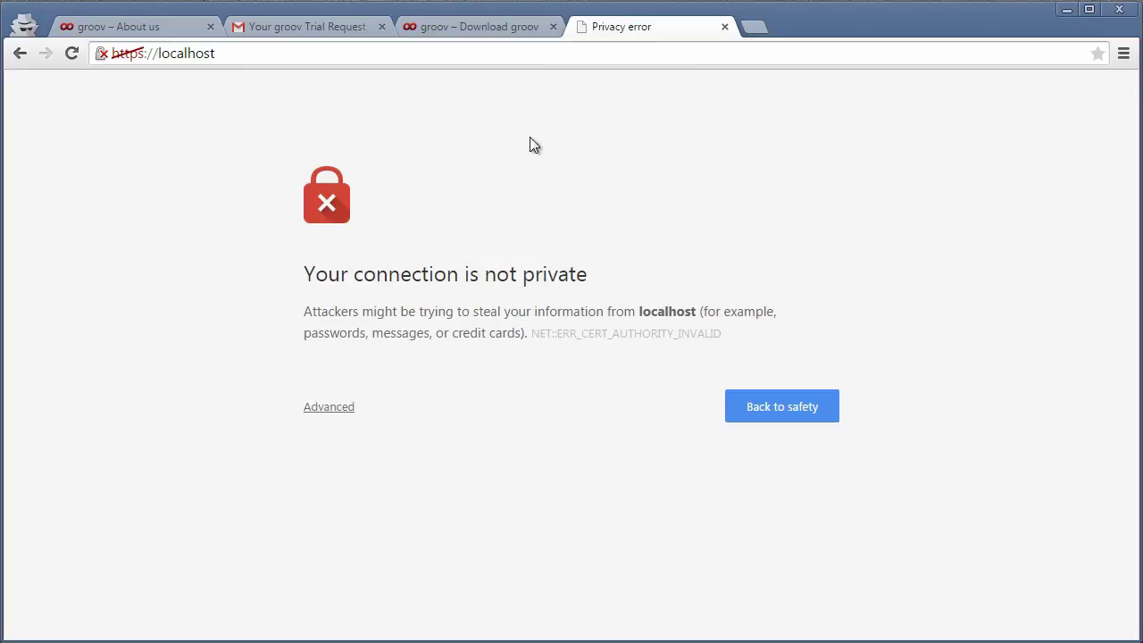
{"action": "left_click", "coordinate": [336, 408]}
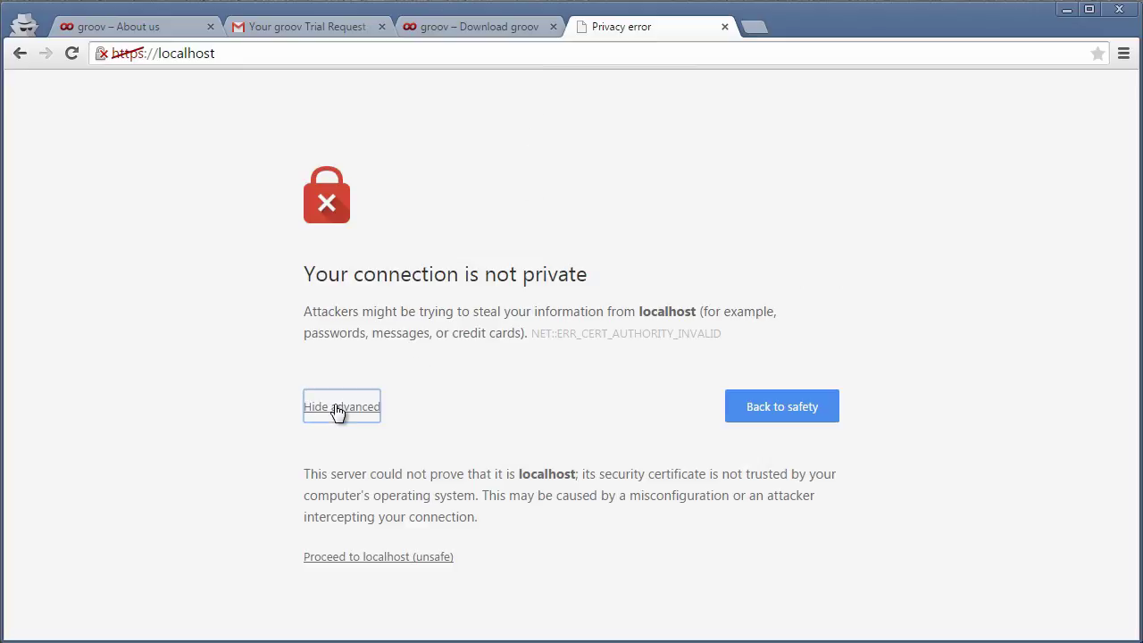
{"action": "left_click", "coordinate": [371, 557]}
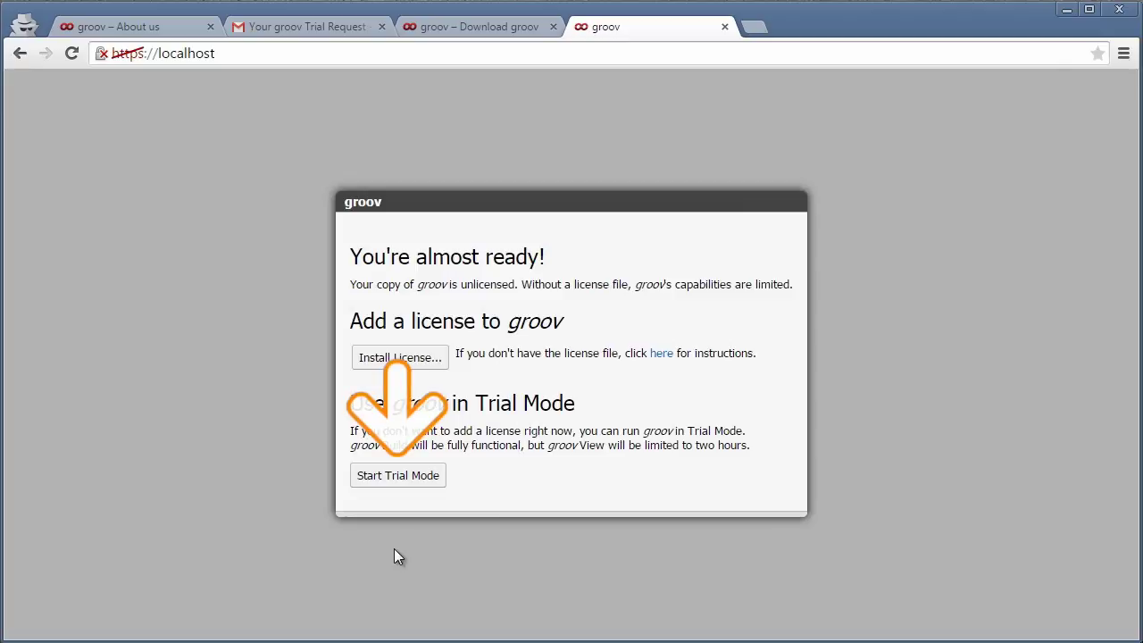
- Start trial mode, create a groov Build account with username admin and a password, then enter groov Build
{"action": "left_click", "coordinate": [410, 482]}
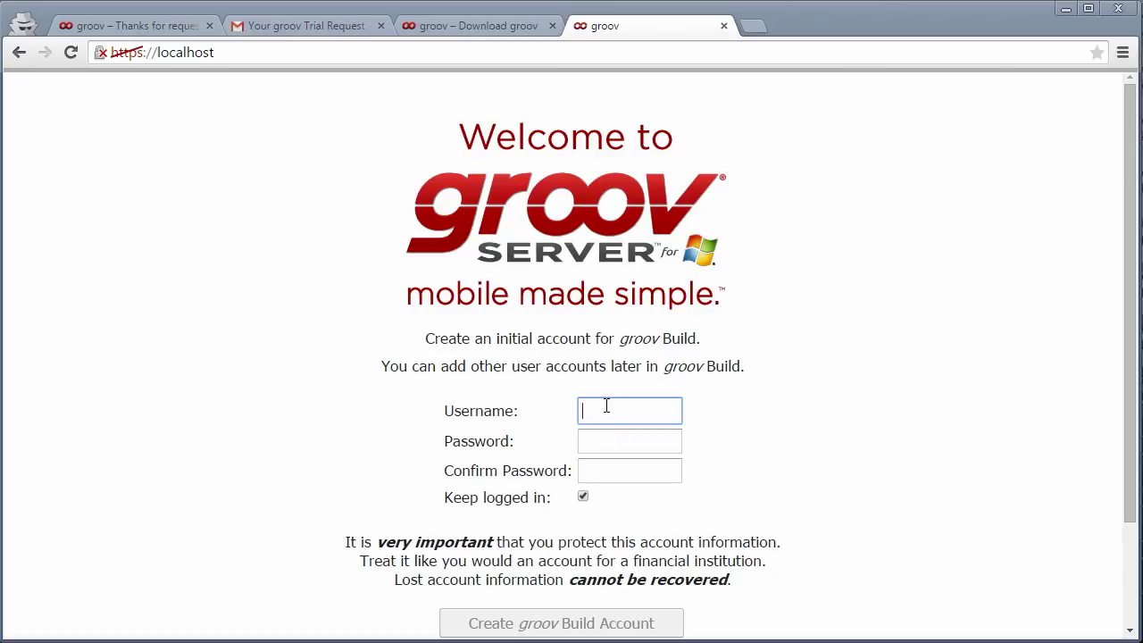
{"action": "type", "text": "admin"}
{"action": "key", "text": "Tab"}
{"action": "type", "text": "admin"}
{"action": "key", "text": "Tab"}
{"action": "type", "text": "admin"}
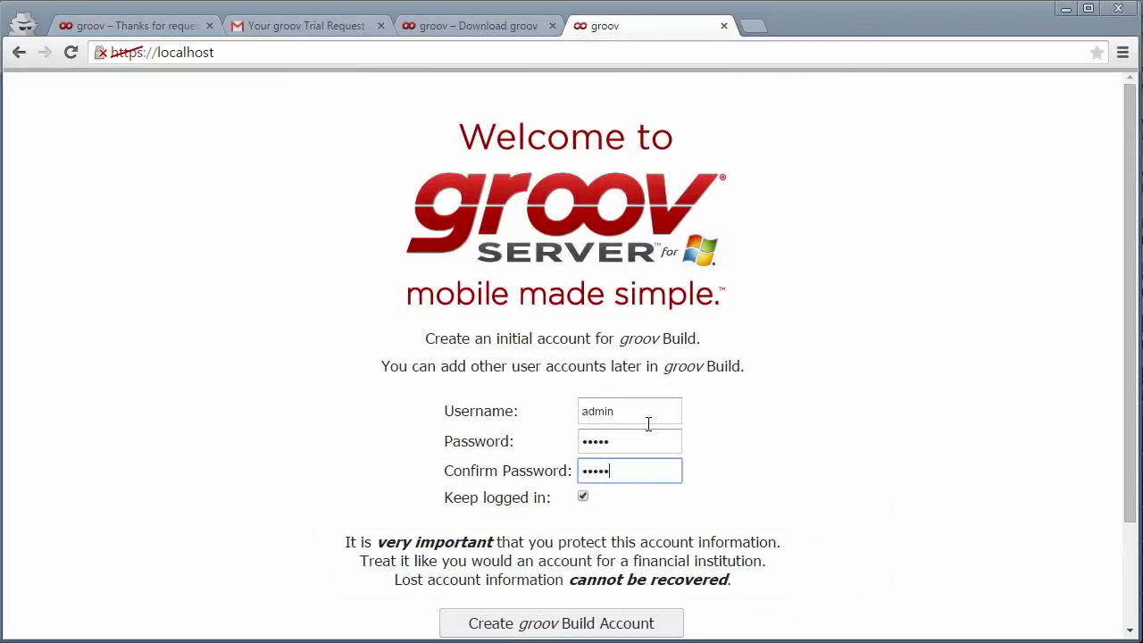
{"action": "left_click", "coordinate": [557, 618]}
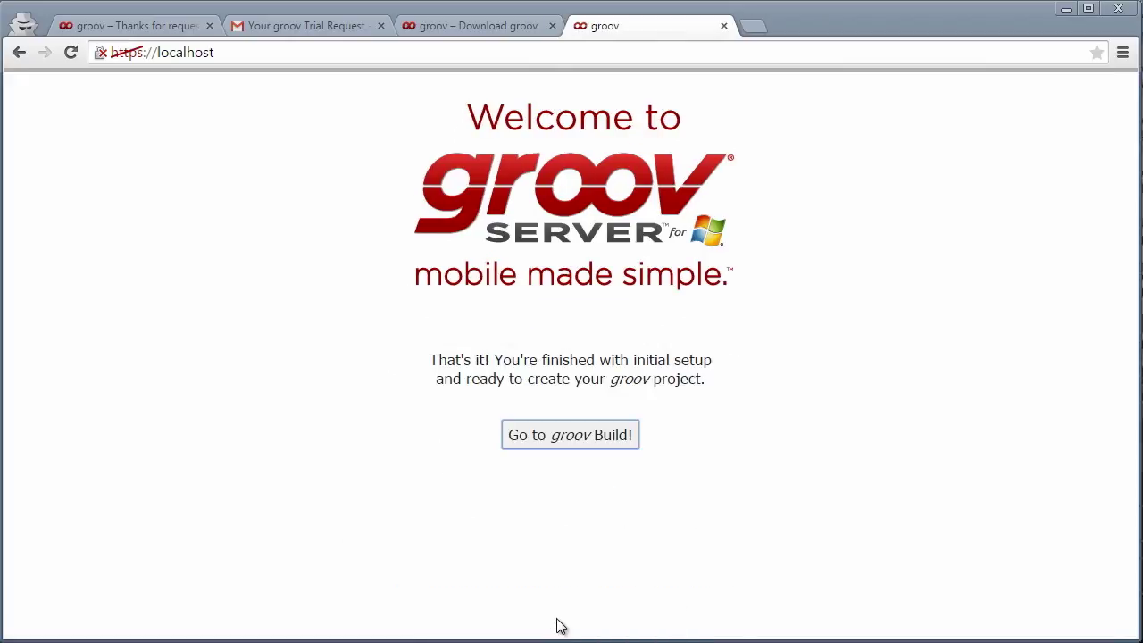
{"action": "left_click", "coordinate": [582, 442]}
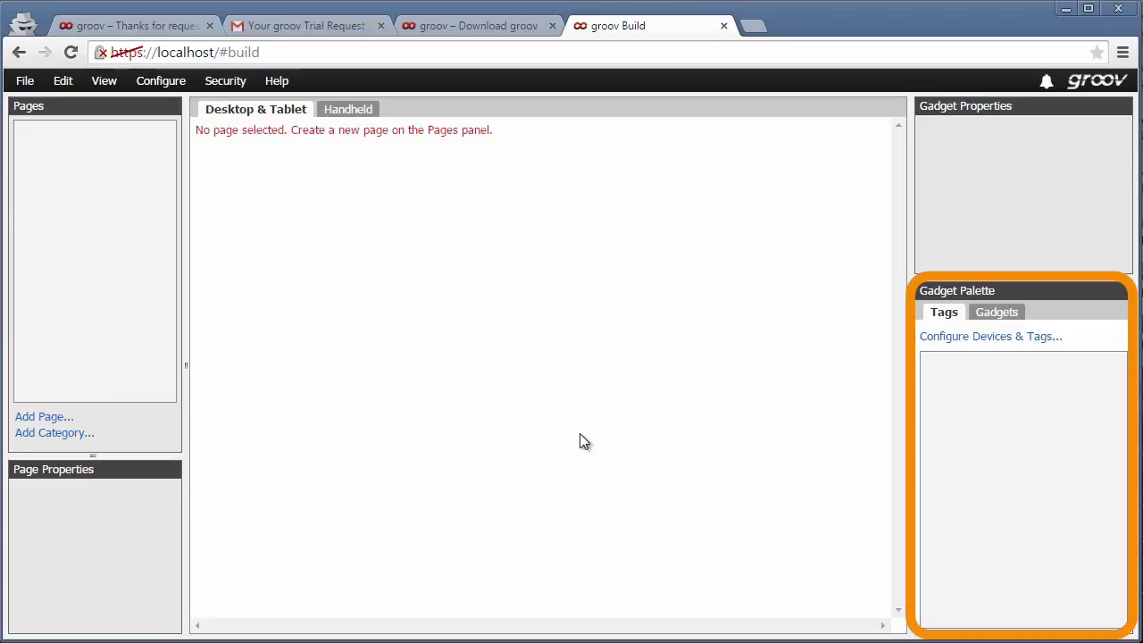
- Drag the Gadget Palette splitter down to enlarge the gadget properties area
{"action": "left_click", "coordinate": [1002, 313]}
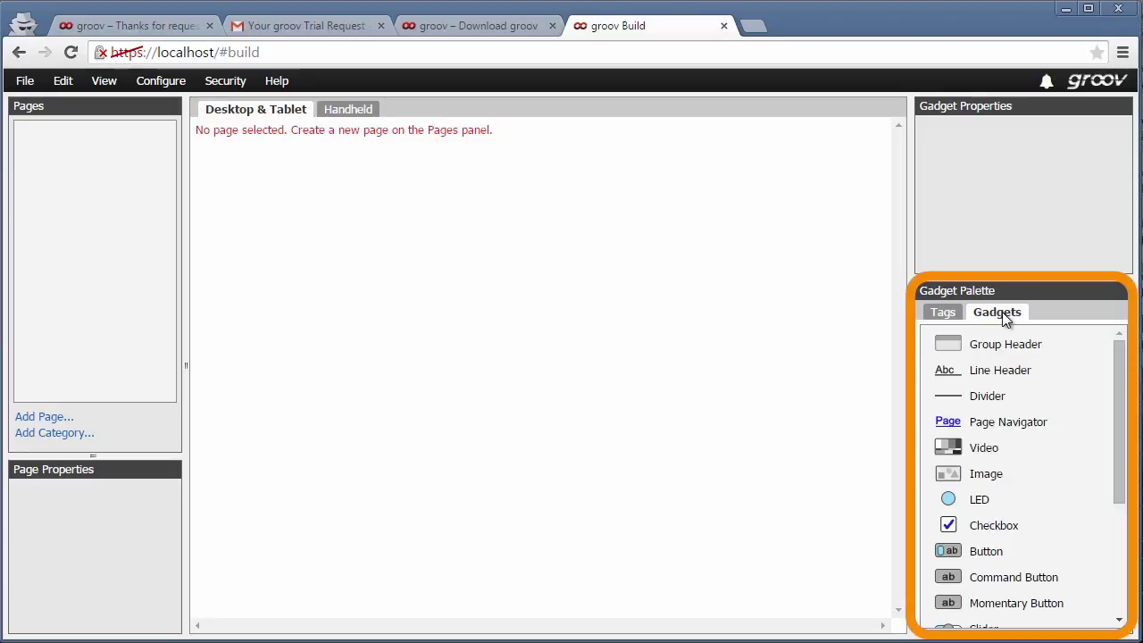
{"action": "mouse_move", "coordinate": [1116, 362]}
{"action": "left_mouse_down"}
{"action": "mouse_move", "coordinate": [1117, 515]}
{"action": "mouse_move", "coordinate": [1117, 342]}
{"action": "left_mouse_up"}
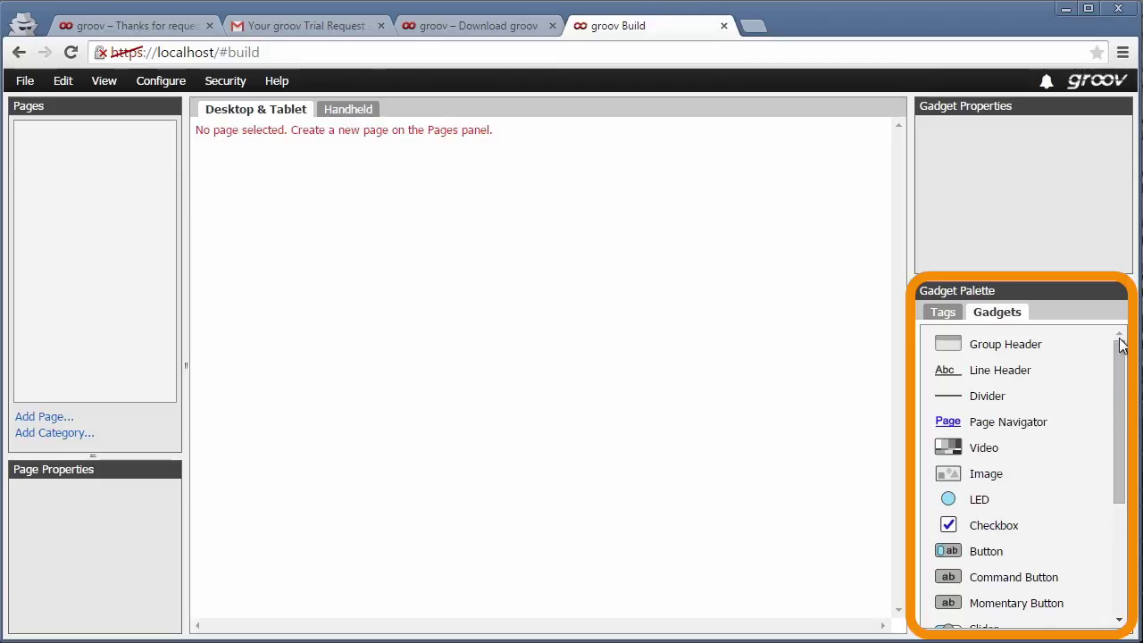
{"action": "left_click", "coordinate": [943, 312]}
{"action": "left_click_drag", "start_coordinate": [1009, 281], "coordinate": [1022, 347]}
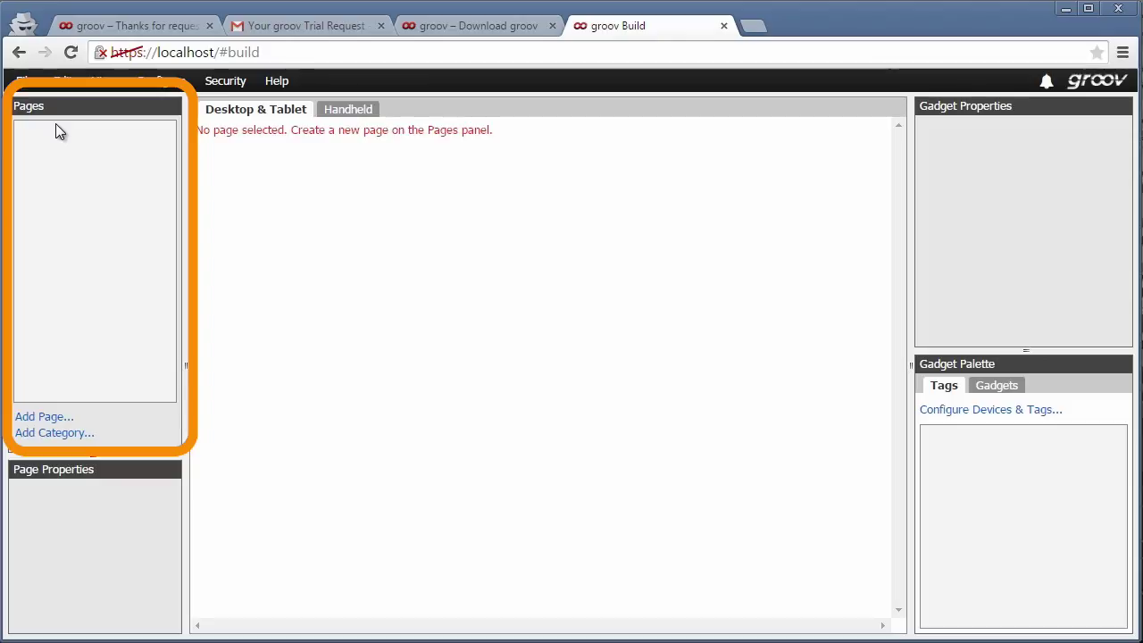
- Add a page named 'Beer Stock' with a dark grey background colour
{"action": "left_click", "coordinate": [57, 422]}
{"action": "type", "text": "Beer Stock"}
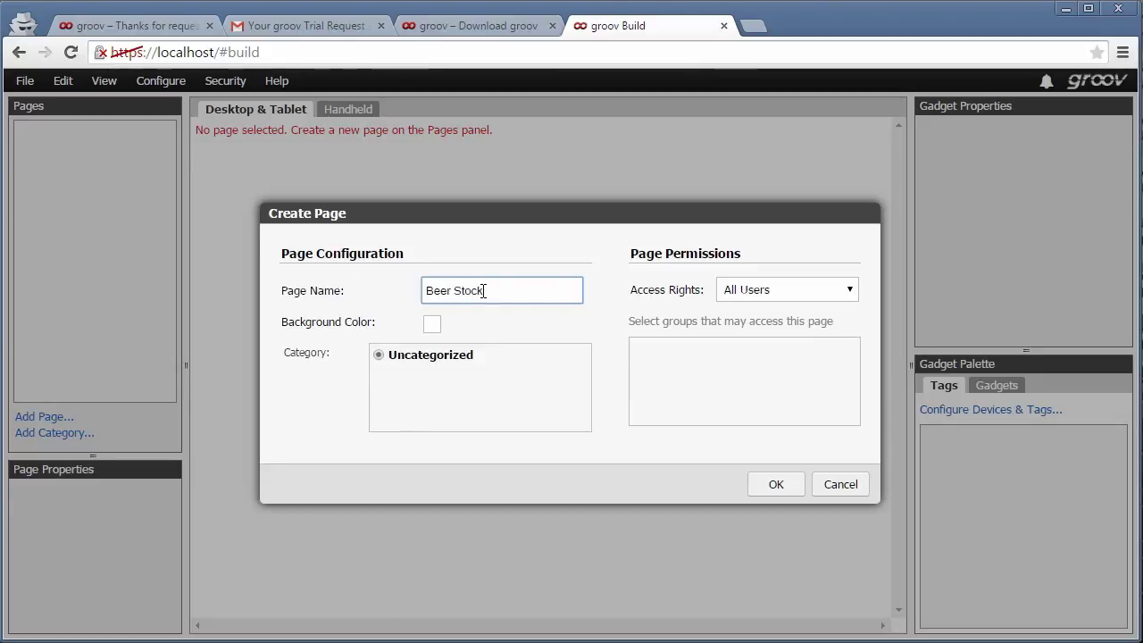
{"action": "left_click", "coordinate": [435, 326]}
{"action": "left_click", "coordinate": [257, 357]}
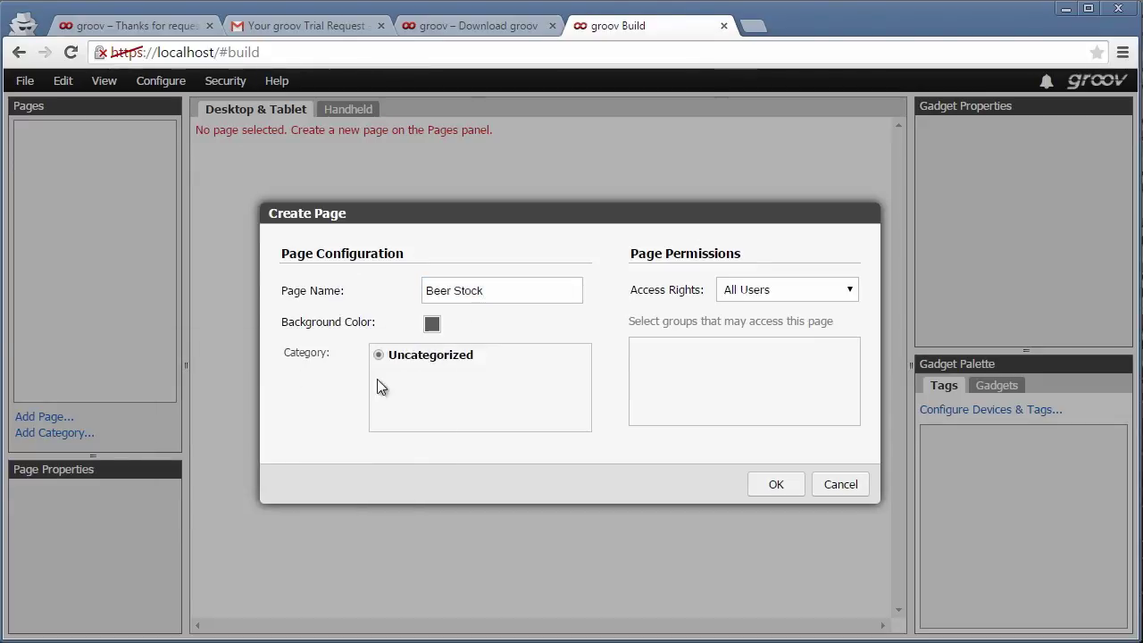
{"action": "left_click", "coordinate": [773, 487]}
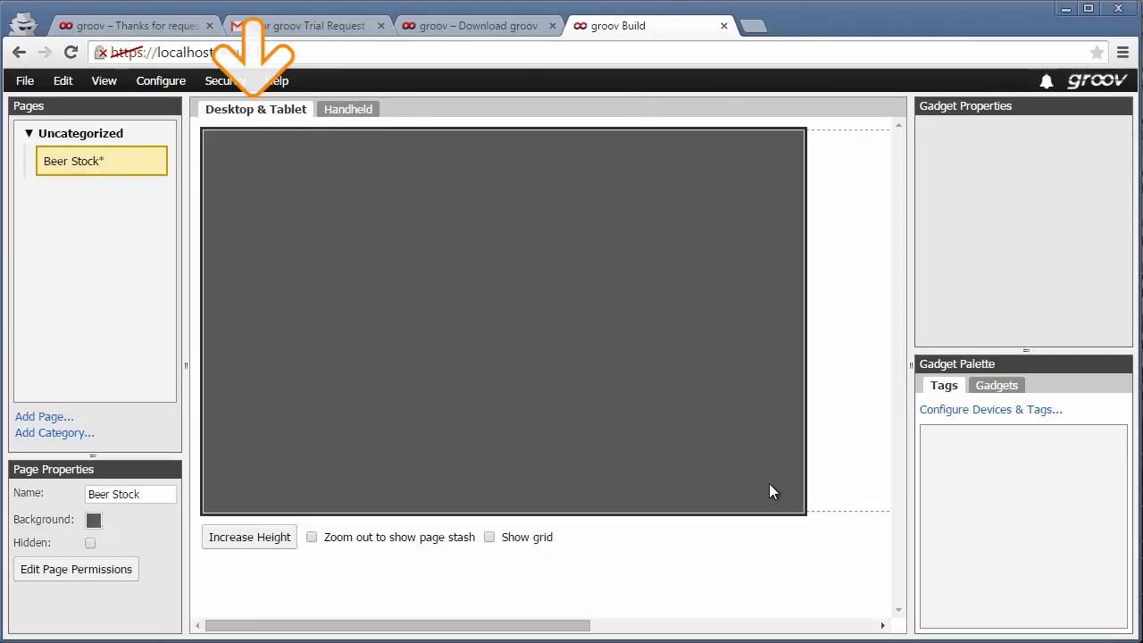
- Place an Image gadget on the Desktop & Tablet layout of the page
{"action": "left_click", "coordinate": [364, 113]}
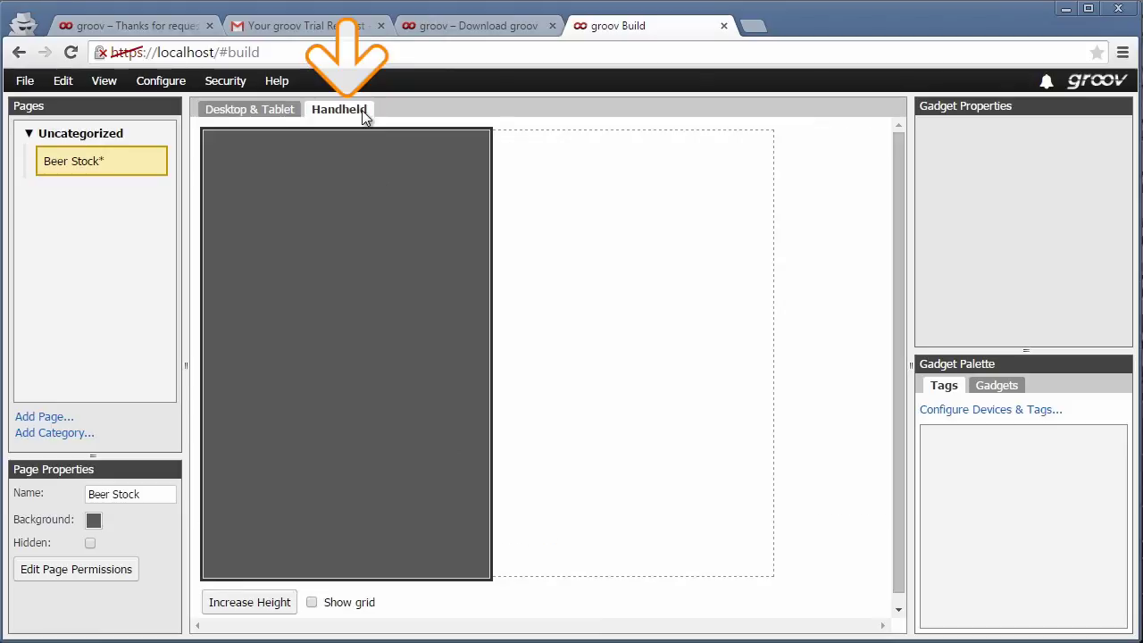
{"action": "left_click", "coordinate": [271, 116]}
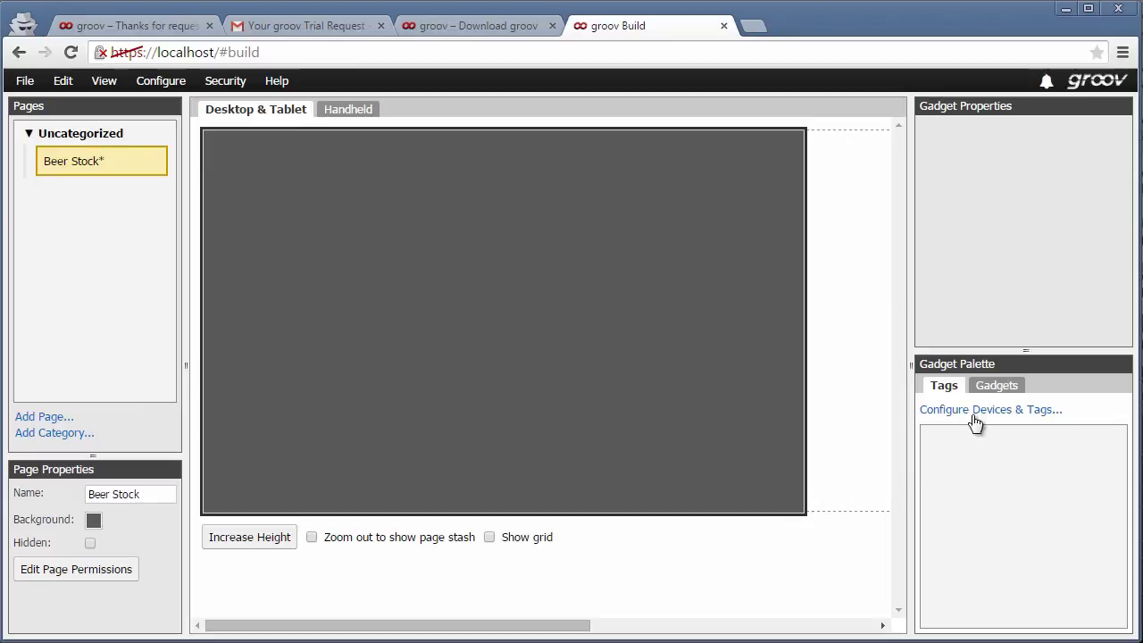
{"action": "left_click", "coordinate": [995, 387]}
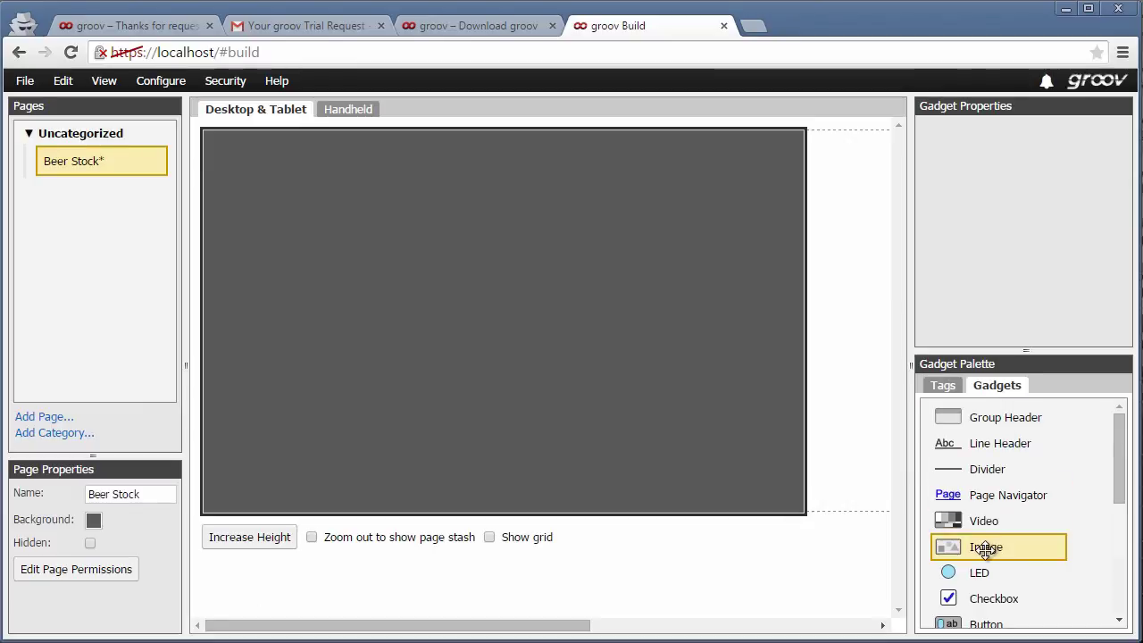
{"action": "left_click_drag", "start_coordinate": [982, 545], "coordinate": [311, 189]}
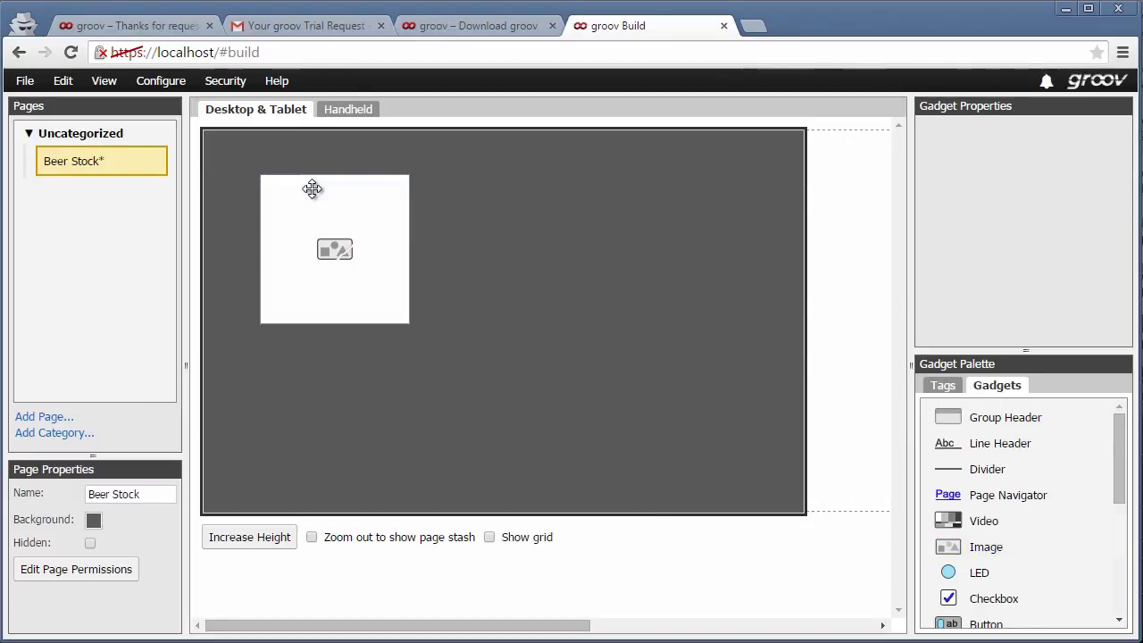
{"action": "left_click", "coordinate": [311, 188]}
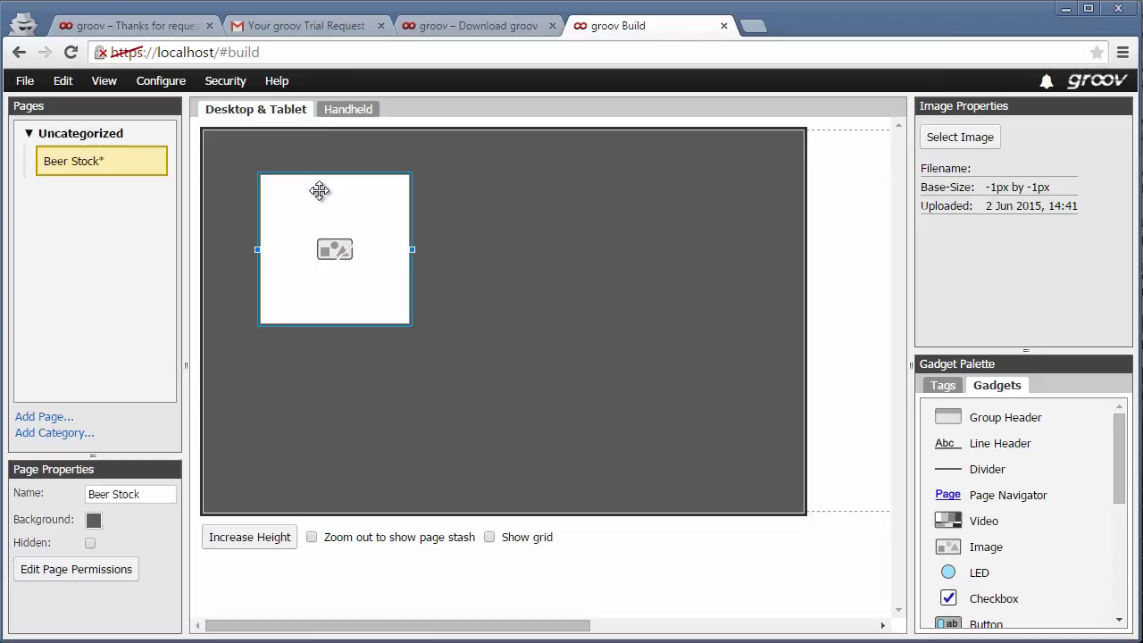
- Load BeerStein.svg into the image and move it to the top-left corner
{"action": "left_click", "coordinate": [948, 143]}
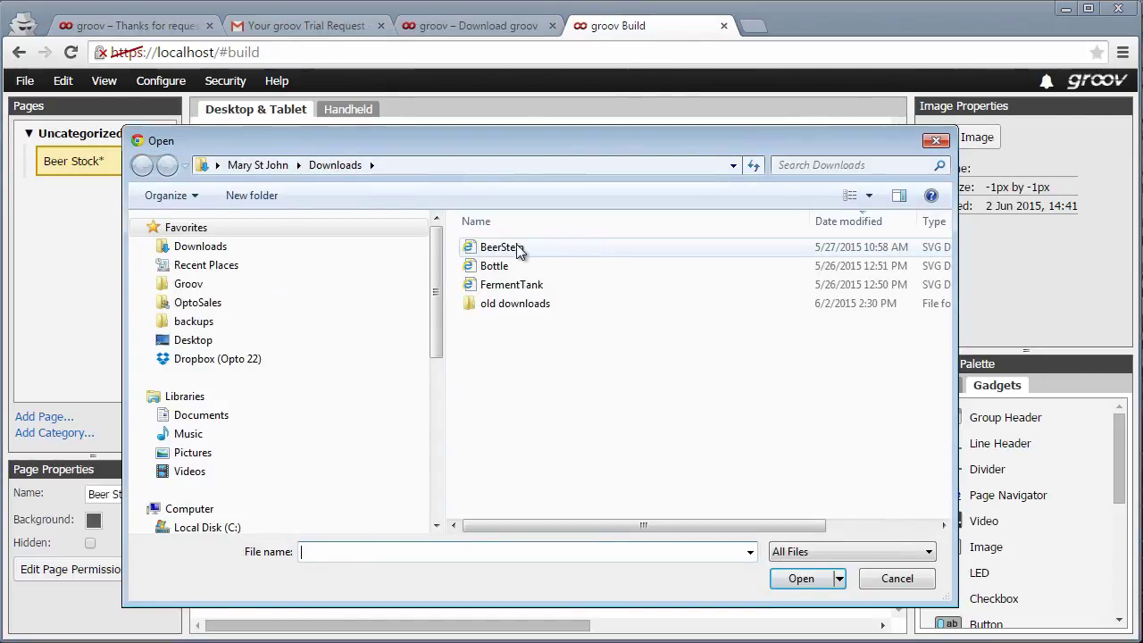
{"action": "left_click", "coordinate": [517, 252]}
{"action": "left_click", "coordinate": [801, 579]}
{"action": "left_click_drag", "start_coordinate": [380, 302], "coordinate": [343, 237]}
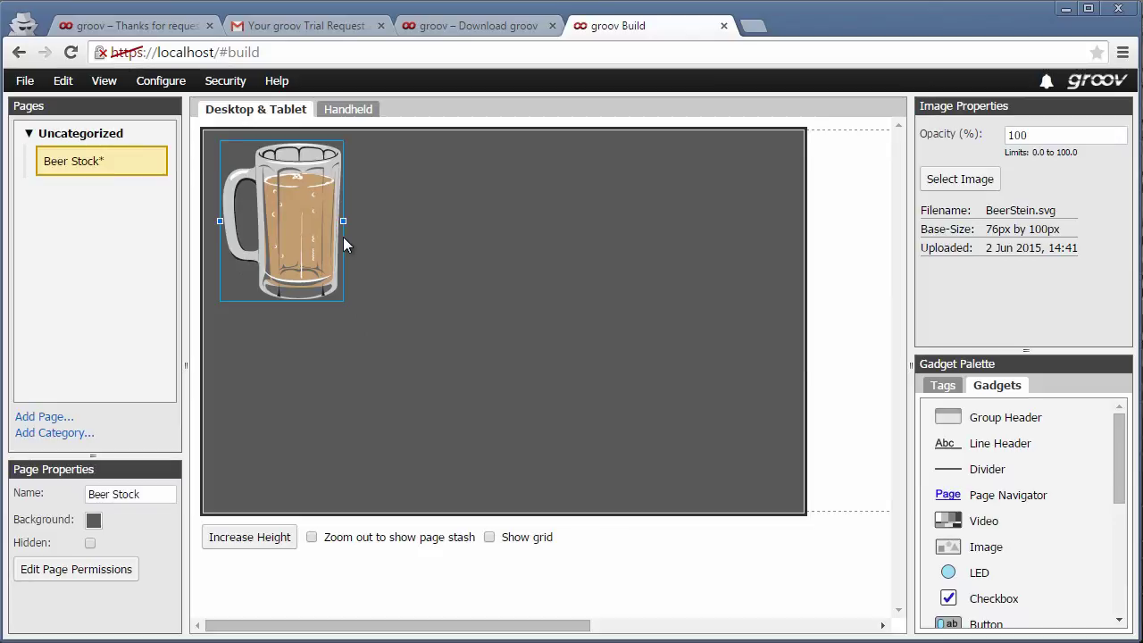
{"action": "left_click", "coordinate": [938, 387]}
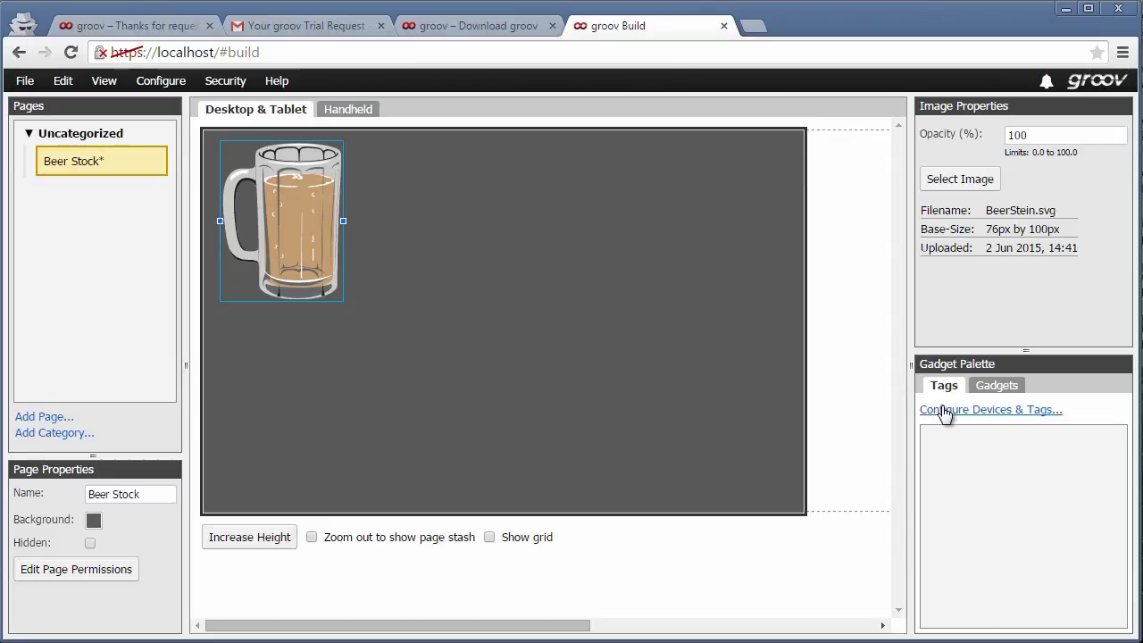
- Add a Data Simulator device through Configure Devices & Tags
{"action": "left_click", "coordinate": [944, 411]}
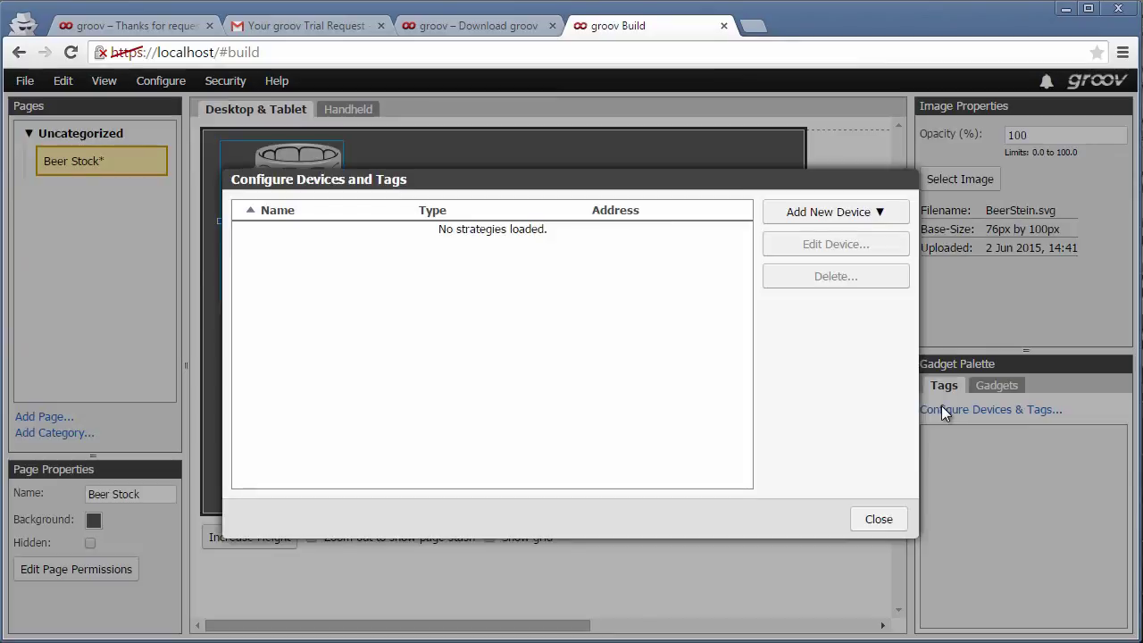
{"action": "left_click", "coordinate": [848, 214]}
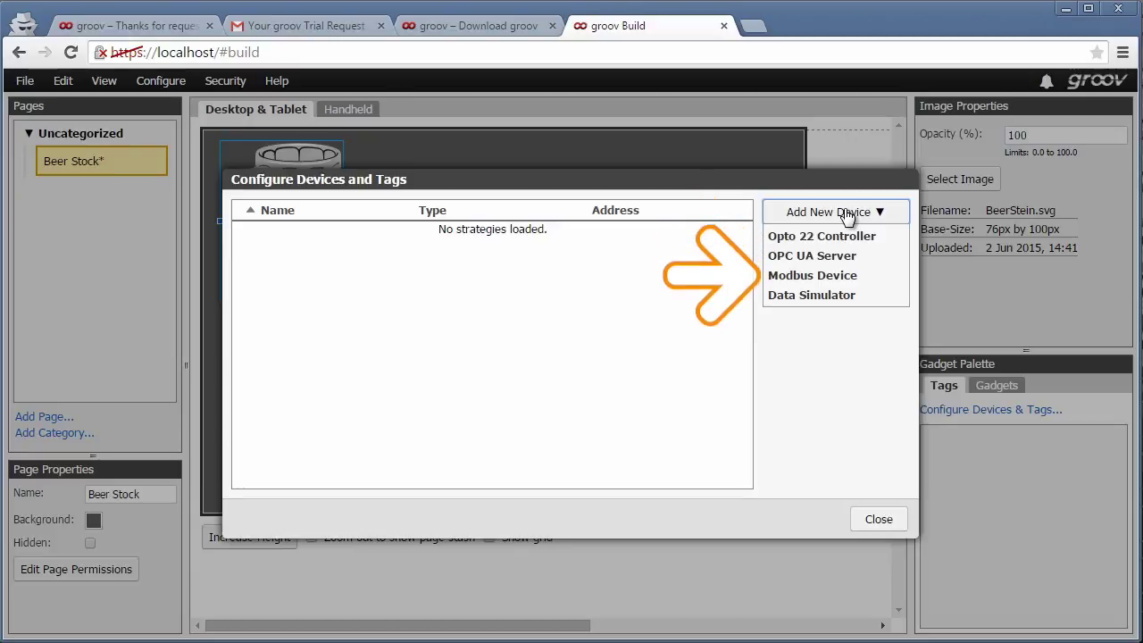
{"action": "left_click", "coordinate": [837, 296]}
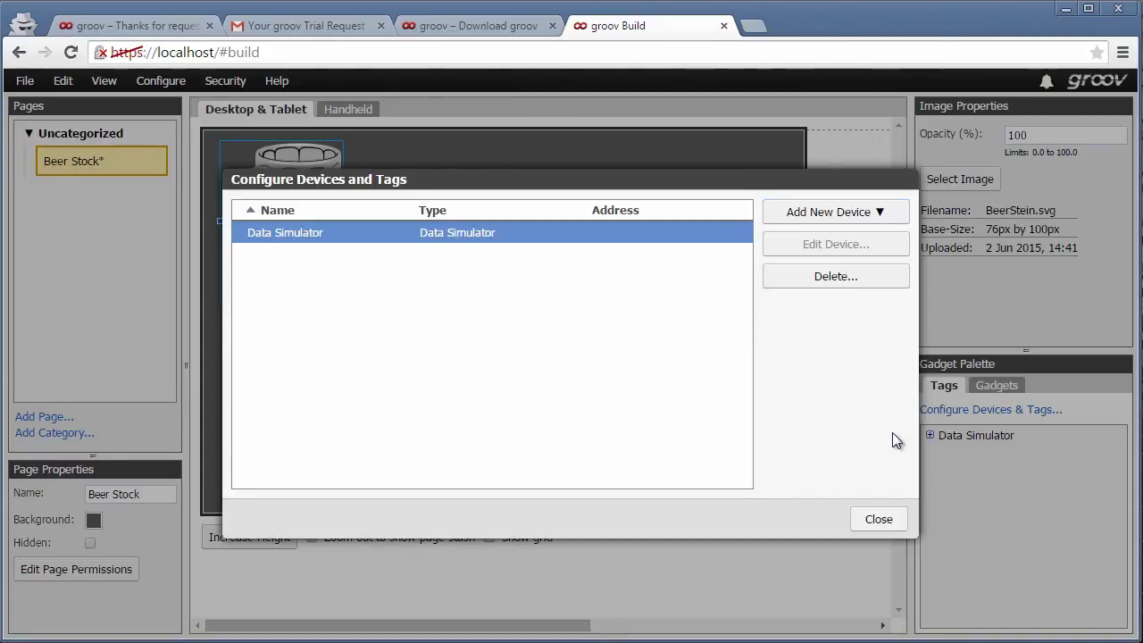
{"action": "left_click", "coordinate": [872, 523]}
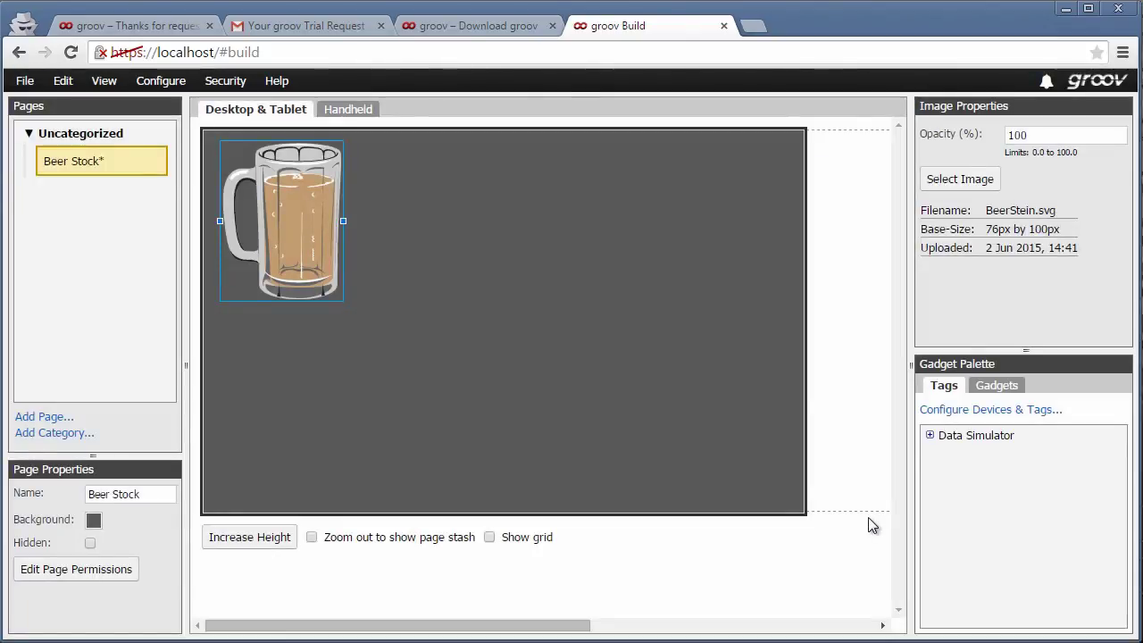
- Drag a Slider gadget onto the canvas's upper right and select it
{"action": "left_click", "coordinate": [1001, 390]}
{"action": "left_click_drag", "start_coordinate": [1122, 438], "coordinate": [1102, 523]}
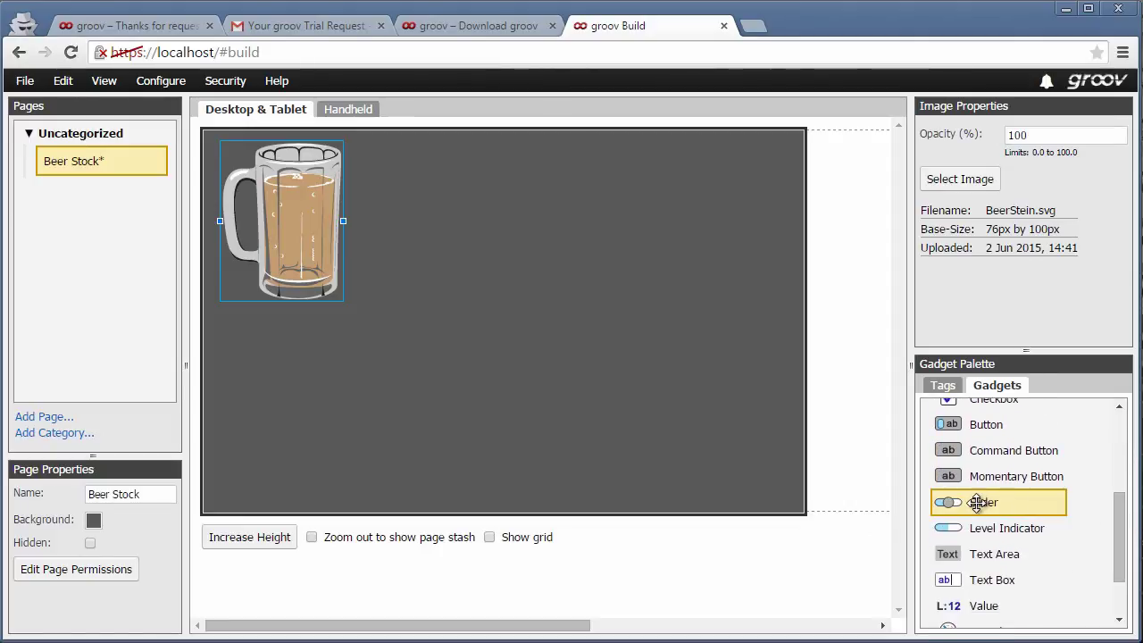
{"action": "left_click_drag", "start_coordinate": [978, 503], "coordinate": [678, 200]}
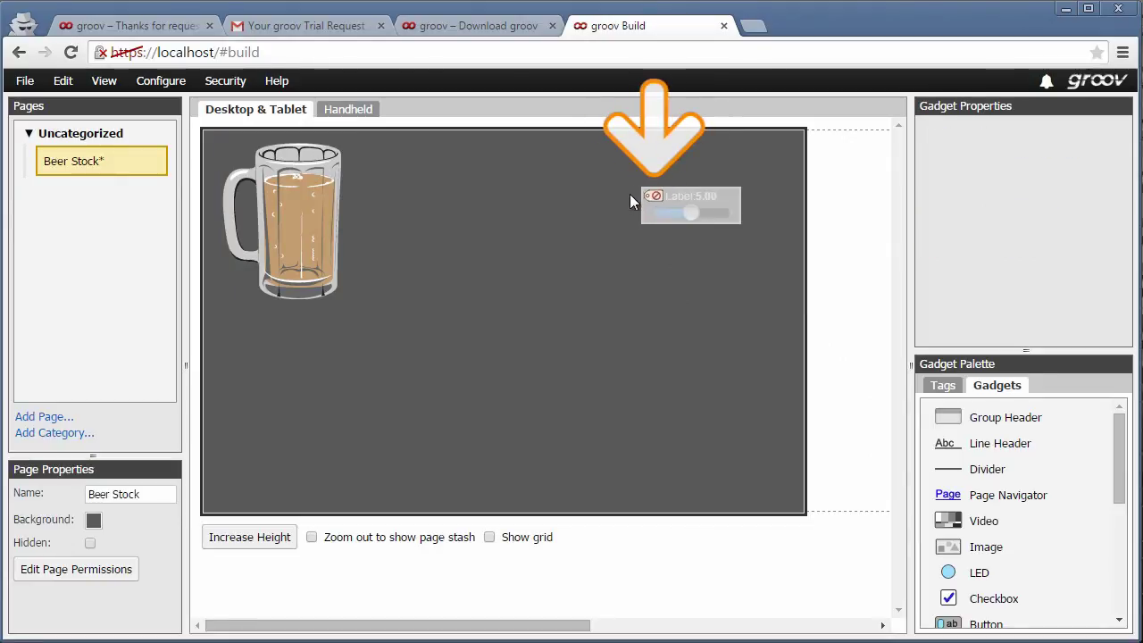
{"action": "left_click", "coordinate": [654, 206]}
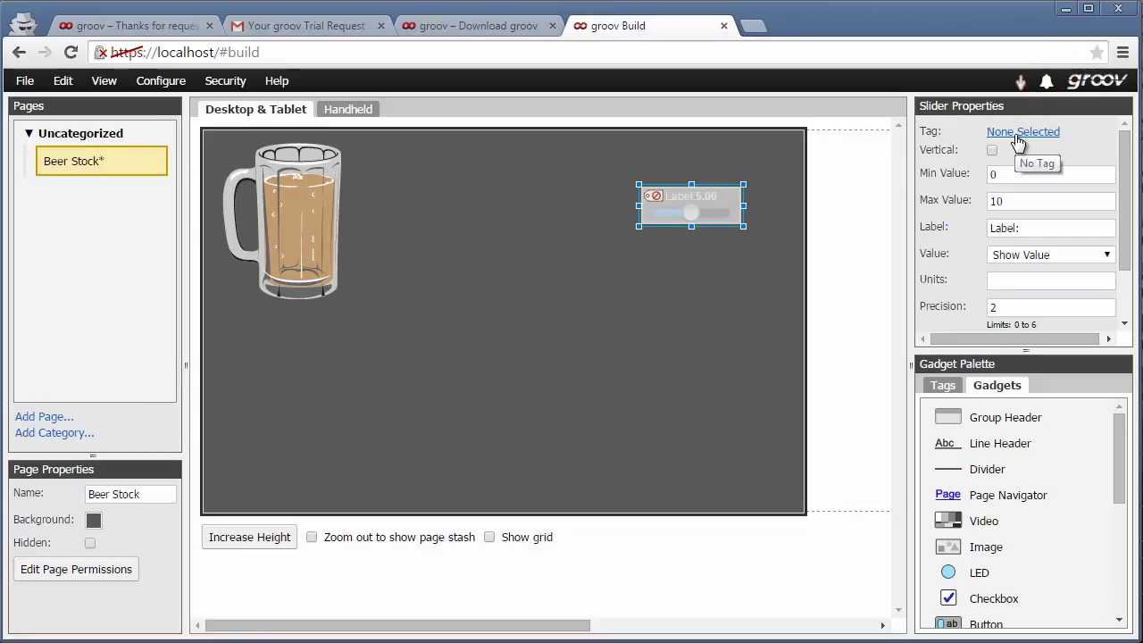
- Bind the slider to the Data Simulator's int32 Variable A tag
{"action": "left_click", "coordinate": [1016, 134]}
{"action": "left_click", "coordinate": [357, 178]}
{"action": "left_click", "coordinate": [371, 199]}
{"action": "left_click", "coordinate": [386, 218]}
{"action": "left_click", "coordinate": [451, 461]}
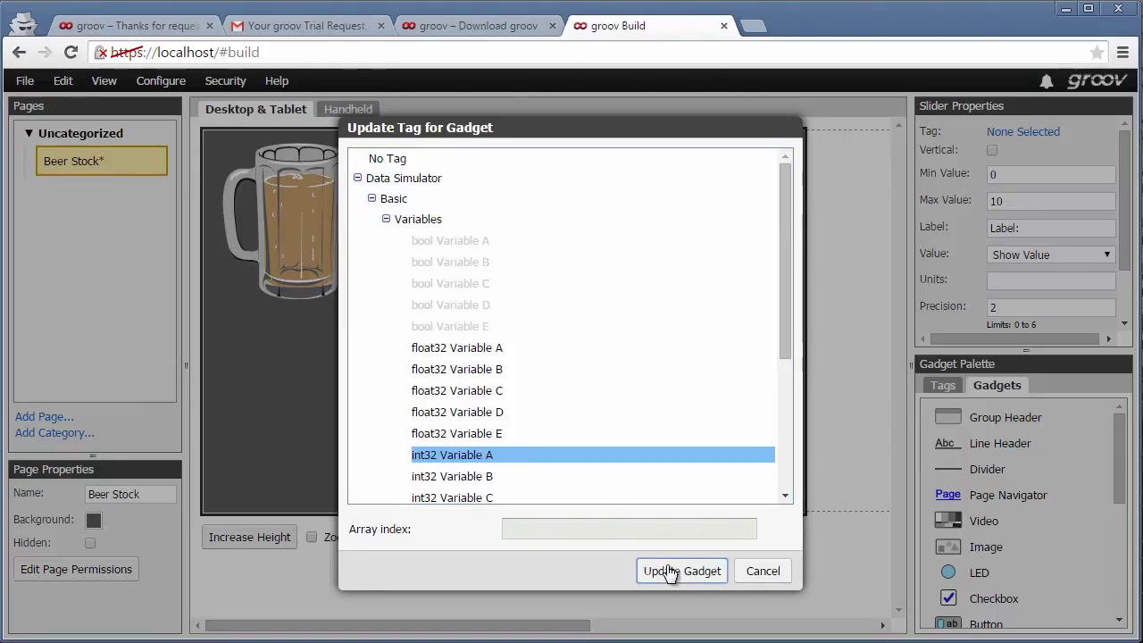
{"action": "left_click", "coordinate": [669, 572]}
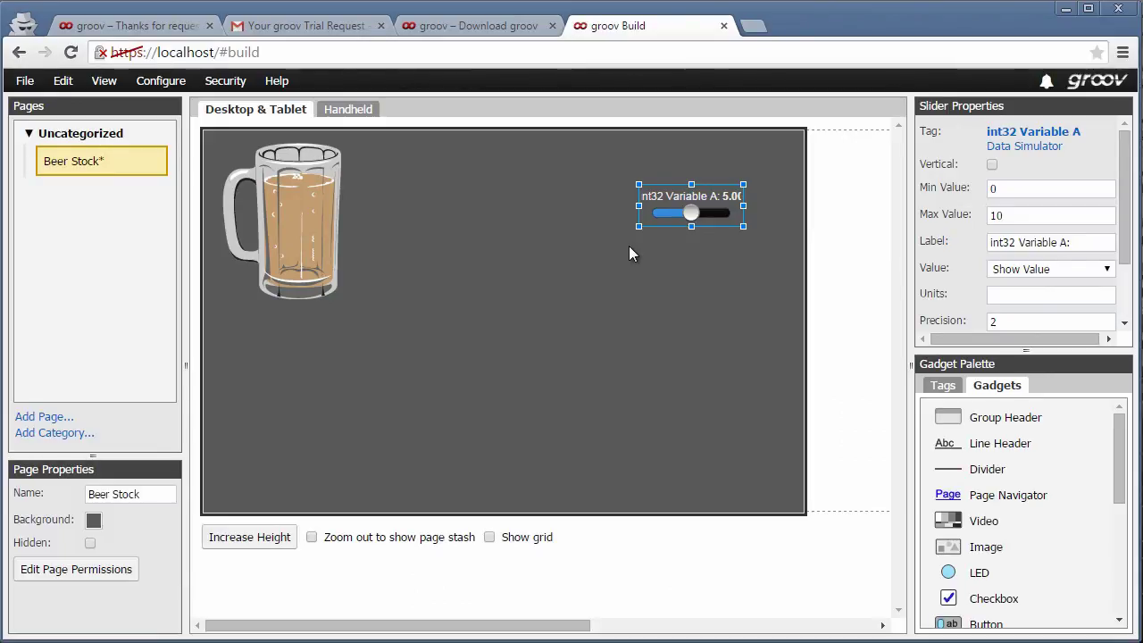
- Make the slider vertical with maximum 99, label 'Beer Stock' and precision 0
{"action": "left_click", "coordinate": [991, 165]}
{"action": "double_click", "coordinate": [1018, 214]}
{"action": "type", "text": "99"}
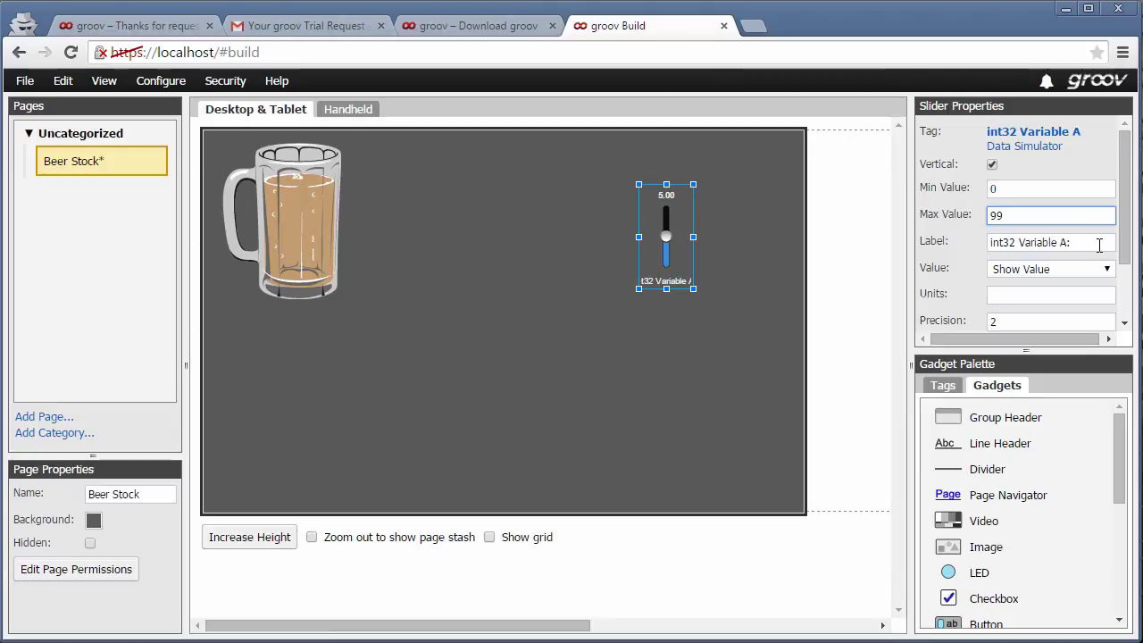
{"action": "key", "text": "Tab"}
{"action": "type", "text": "Beer"}
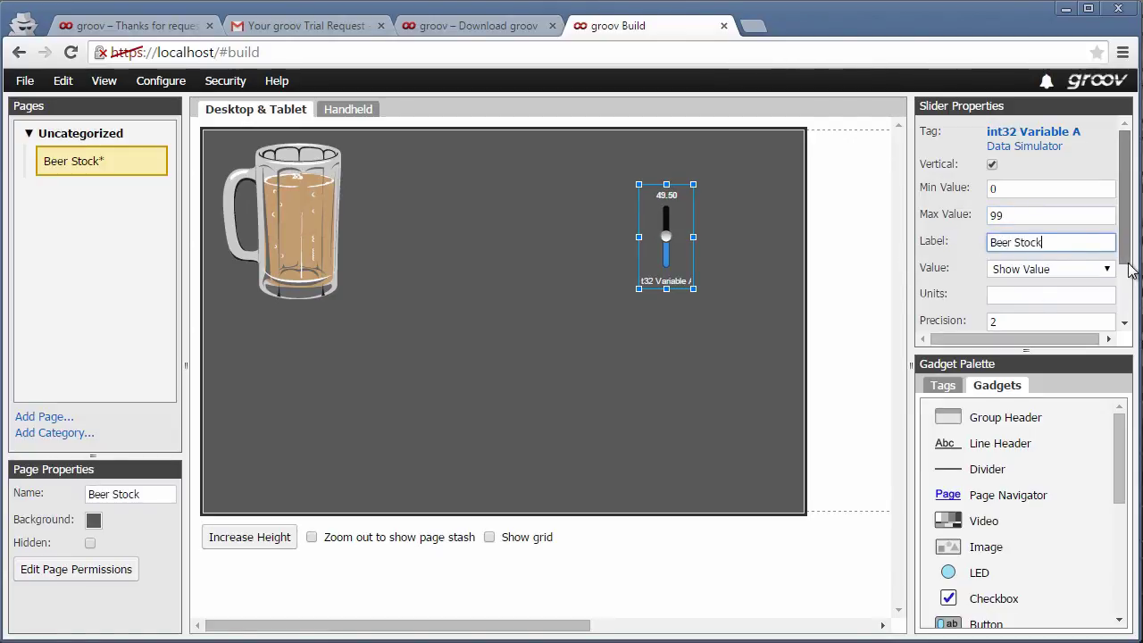
{"action": "left_click_drag", "start_coordinate": [1128, 268], "coordinate": [1124, 289]}
{"action": "left_click", "coordinate": [1113, 291]}
{"action": "type", "text": "0"}
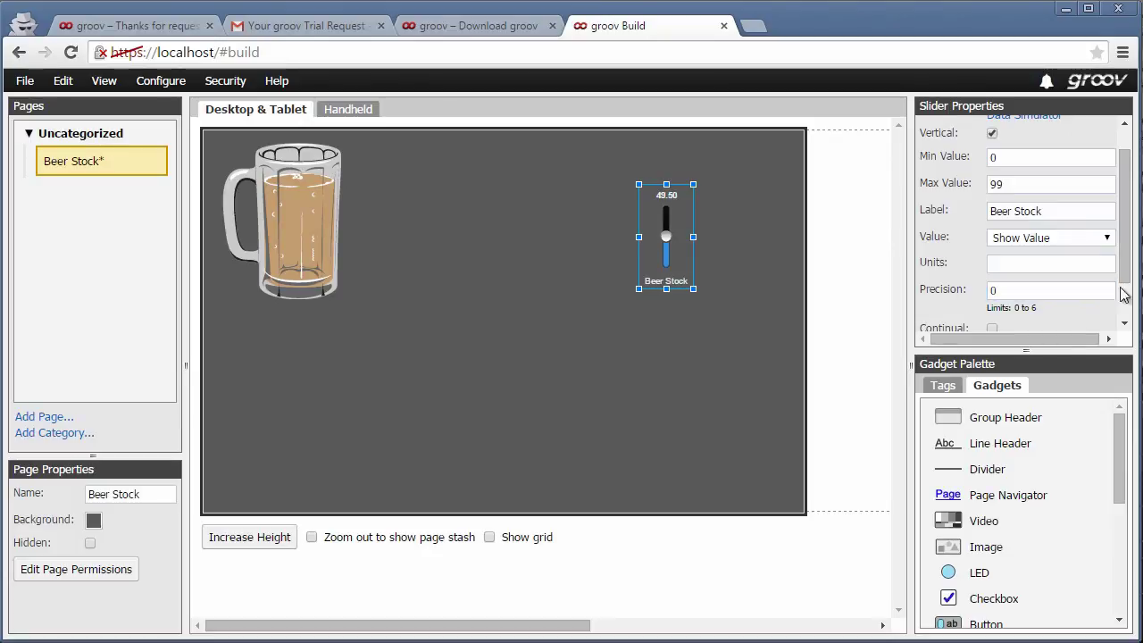
- Colour the slider brown, enlarge it, and shift it up and right
{"action": "scroll", "coordinate": [1123, 295], "scroll_direction": "down", "scroll_amount": 2}
{"action": "left_click", "coordinate": [994, 319]}
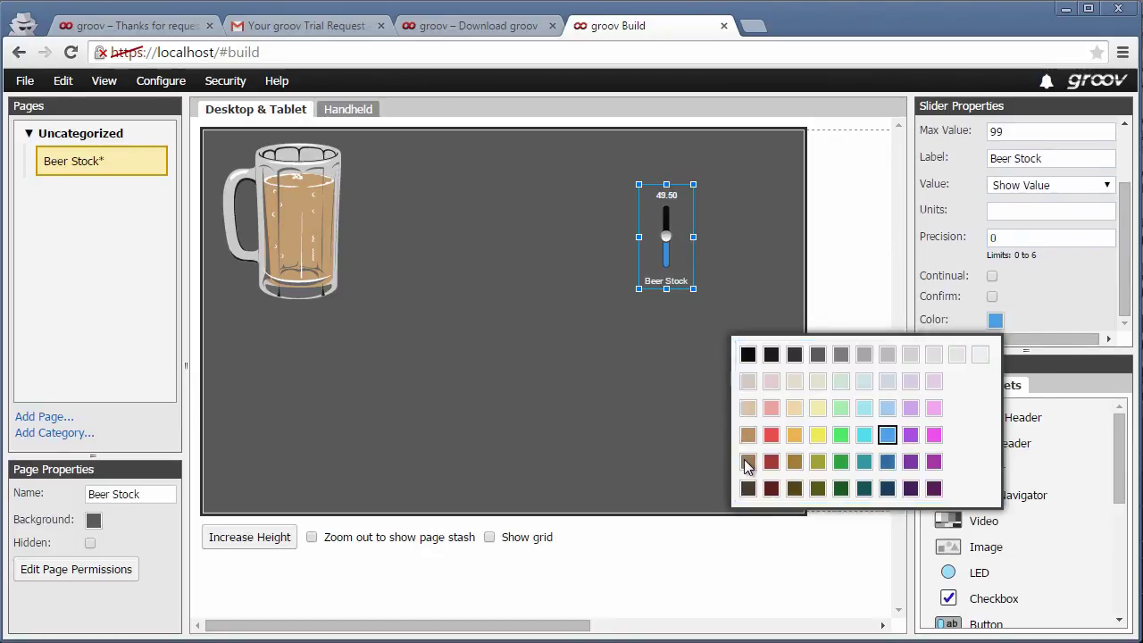
{"action": "left_click", "coordinate": [748, 462]}
{"action": "left_click_drag", "start_coordinate": [694, 288], "coordinate": [755, 313]}
{"action": "left_click_drag", "start_coordinate": [692, 263], "coordinate": [731, 246]}
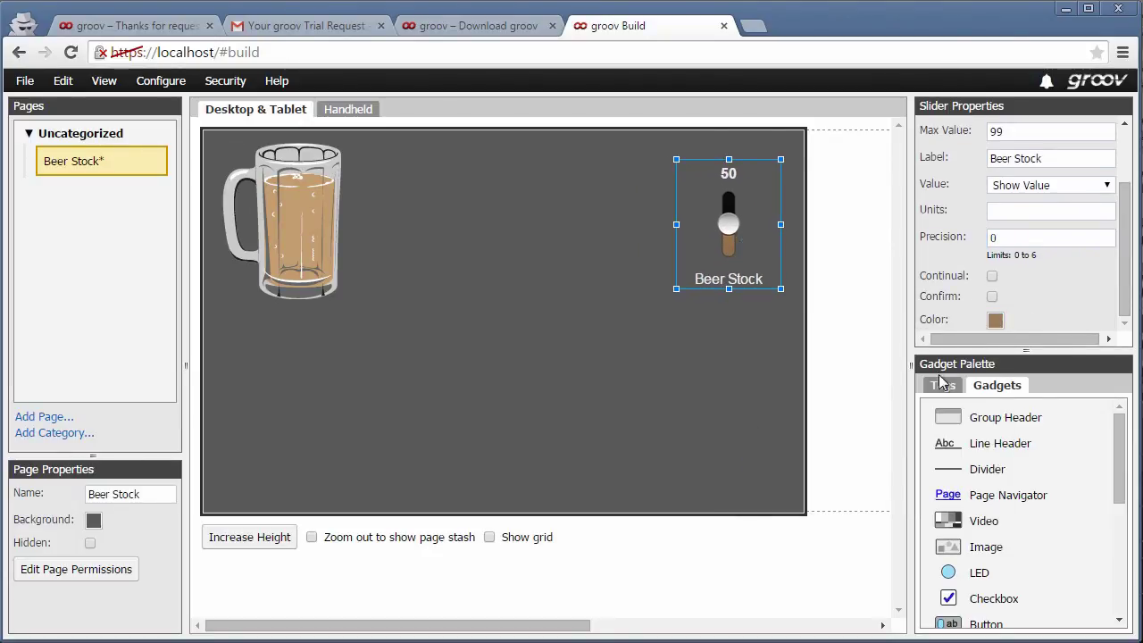
{"action": "left_click", "coordinate": [943, 385]}
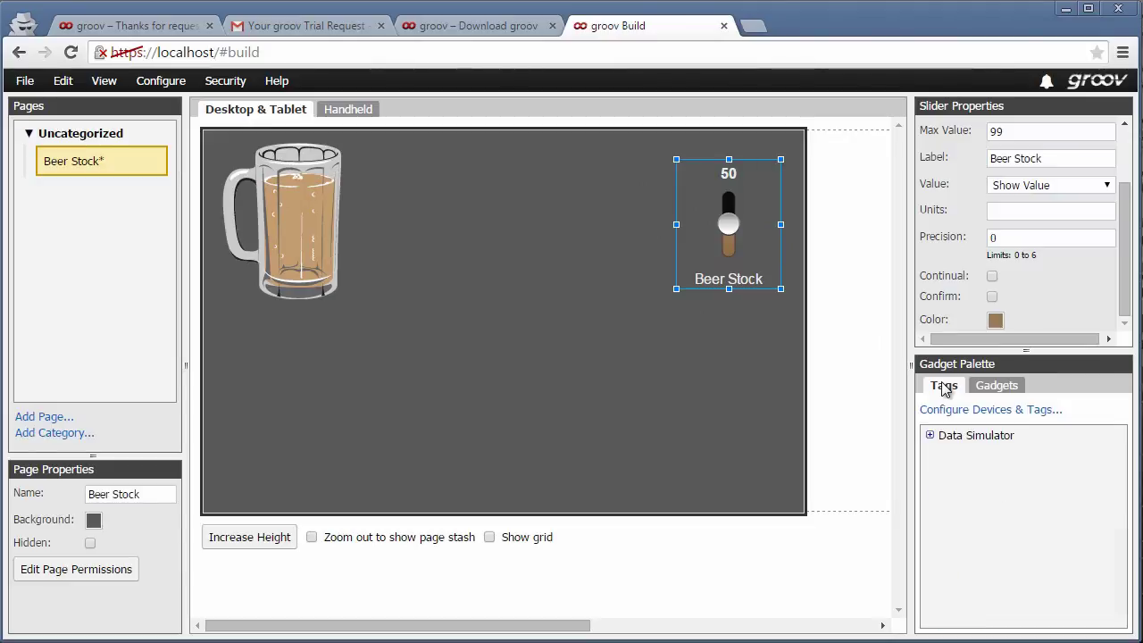
- Drop int32 Variable A from Data Simulator > Basic > Variables below the slider as a Command Button
{"action": "left_click", "coordinate": [929, 435]}
{"action": "left_click", "coordinate": [943, 455]}
{"action": "left_click", "coordinate": [957, 476]}
{"action": "left_click_drag", "start_coordinate": [1120, 451], "coordinate": [1117, 524]}
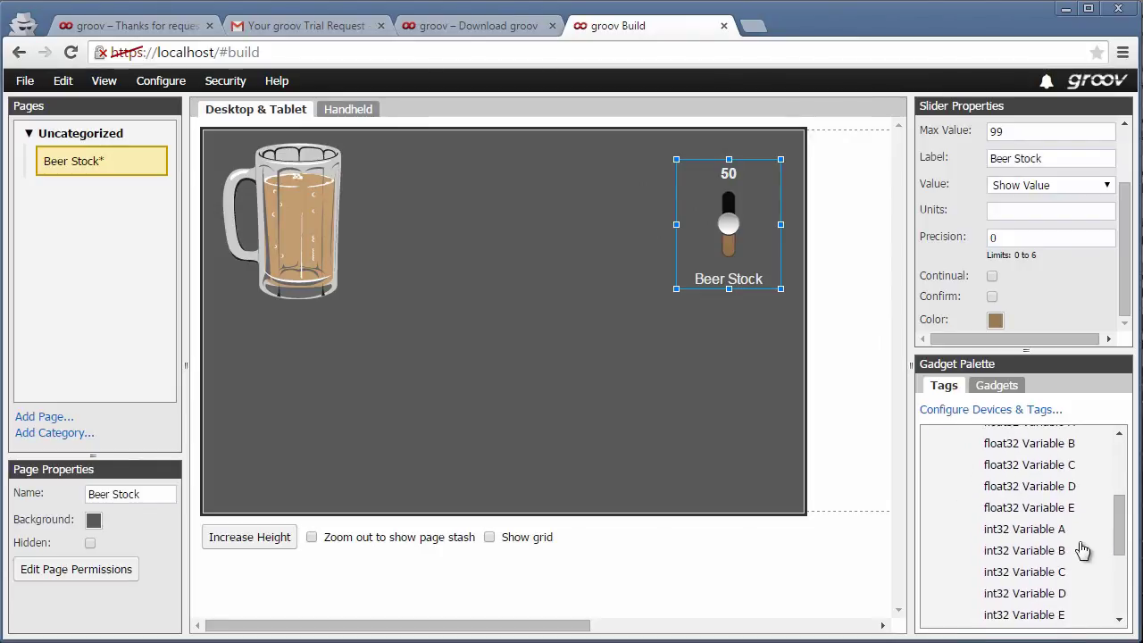
{"action": "left_click", "coordinate": [1033, 532]}
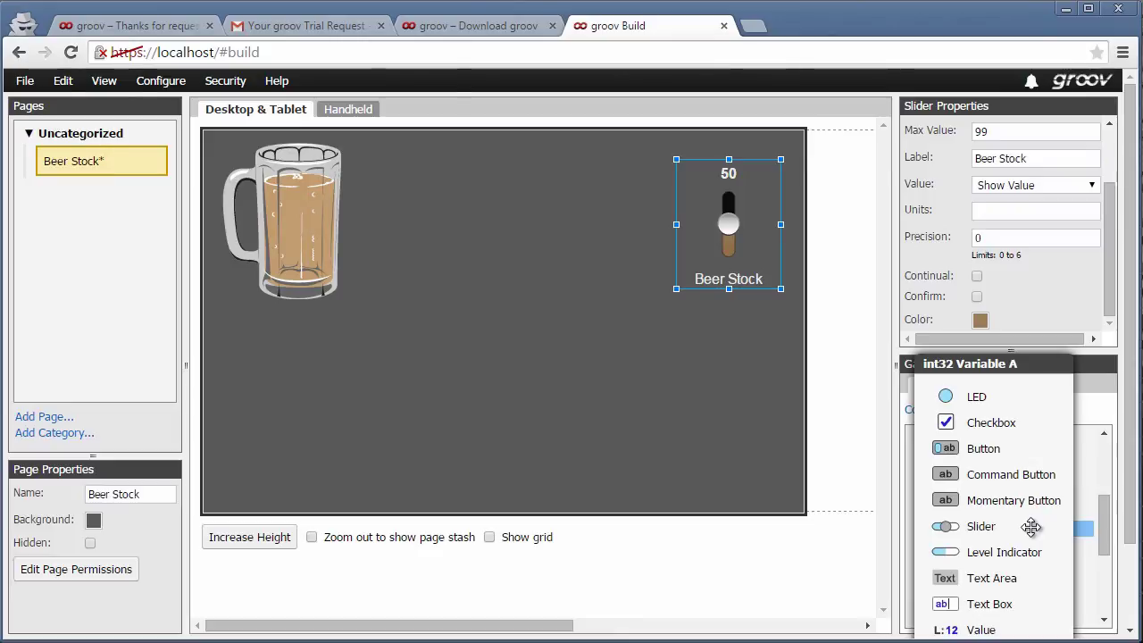
{"action": "left_click_drag", "start_coordinate": [995, 483], "coordinate": [789, 350]}
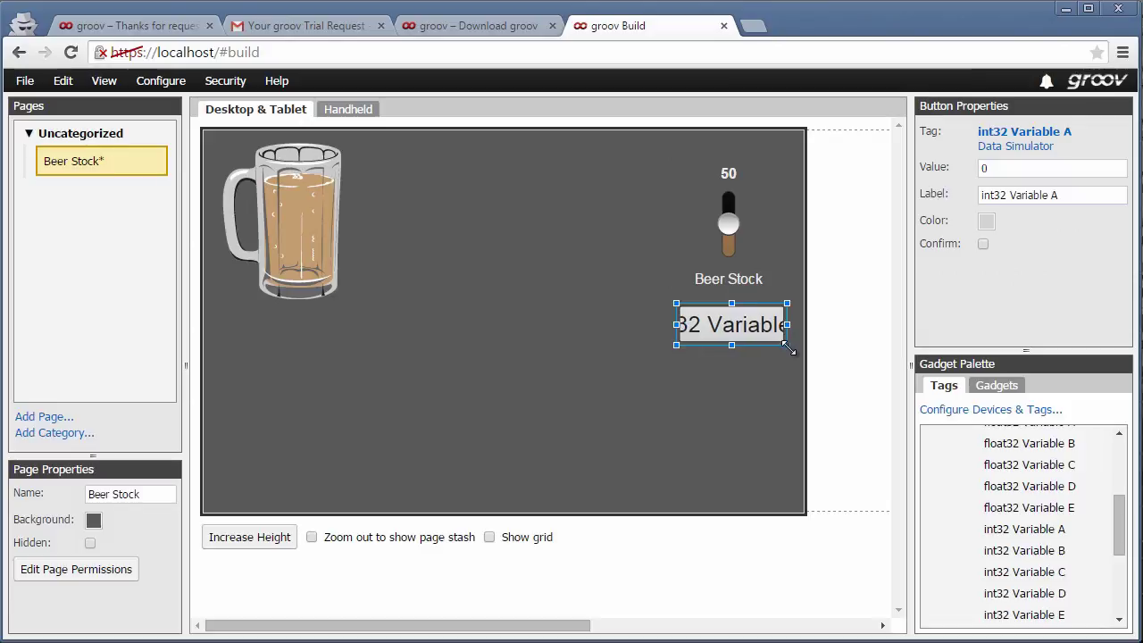
- Label the button 'SHIP ALL BEER!' and colour it tan
{"action": "left_click", "coordinate": [1076, 196]}
{"action": "type", "text": "SHIP ALL BEER!"}
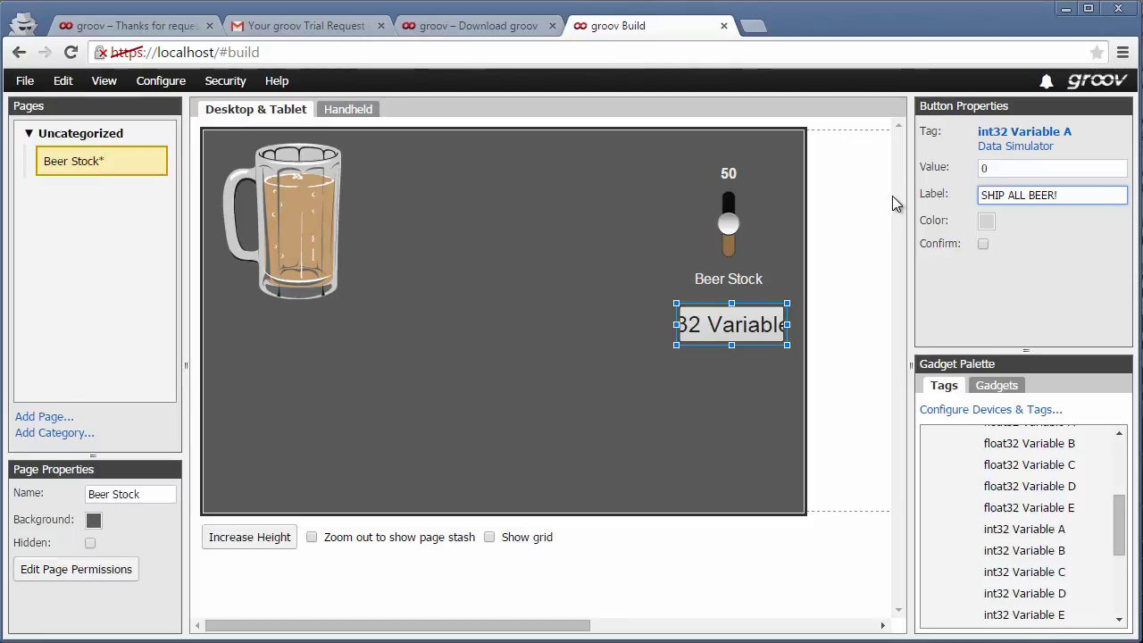
{"action": "left_click", "coordinate": [987, 227]}
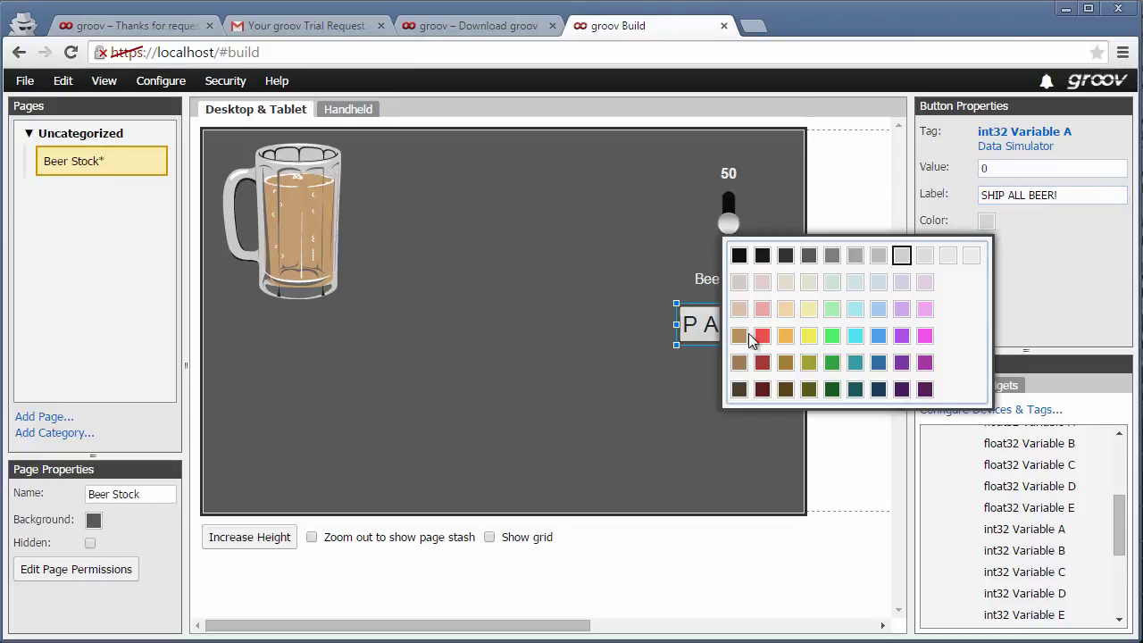
{"action": "left_click", "coordinate": [739, 335]}
- Widen the button to fit its label, require confirmation, and nudge the Beer Stock slider left
{"action": "left_click_drag", "start_coordinate": [676, 345], "coordinate": [588, 345]}
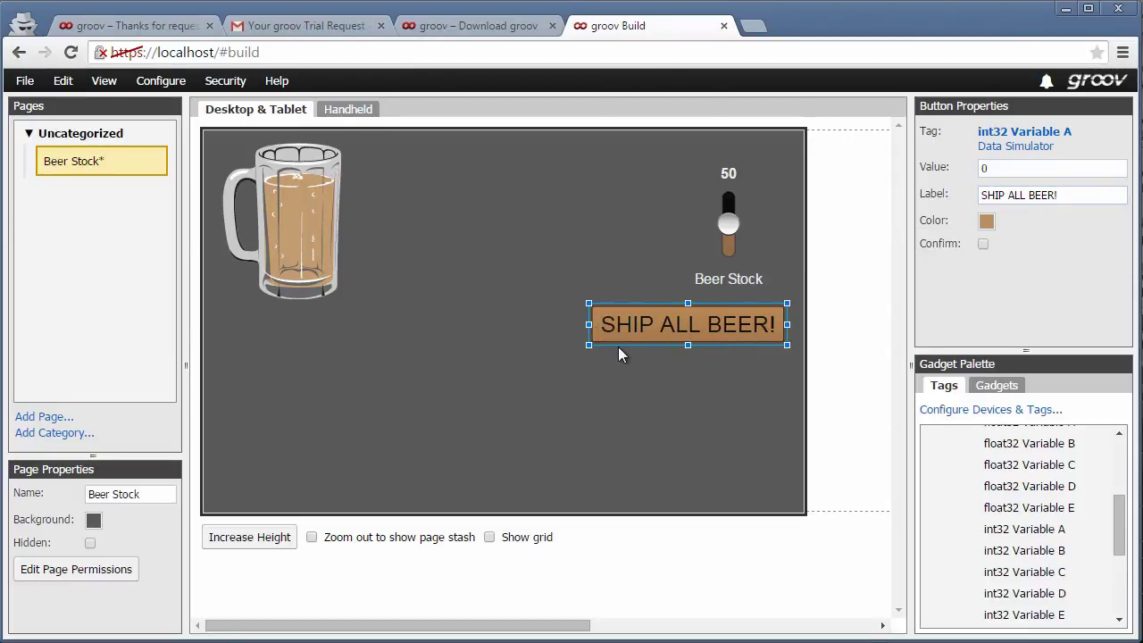
{"action": "left_click", "coordinate": [982, 245]}
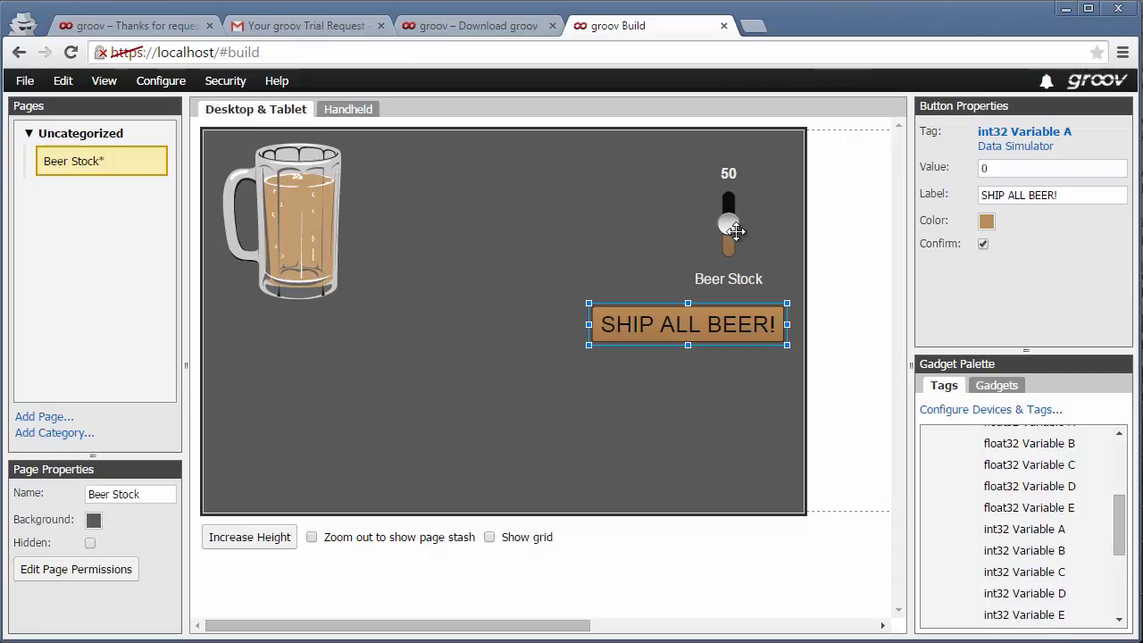
{"action": "left_click_drag", "start_coordinate": [734, 232], "coordinate": [715, 231]}
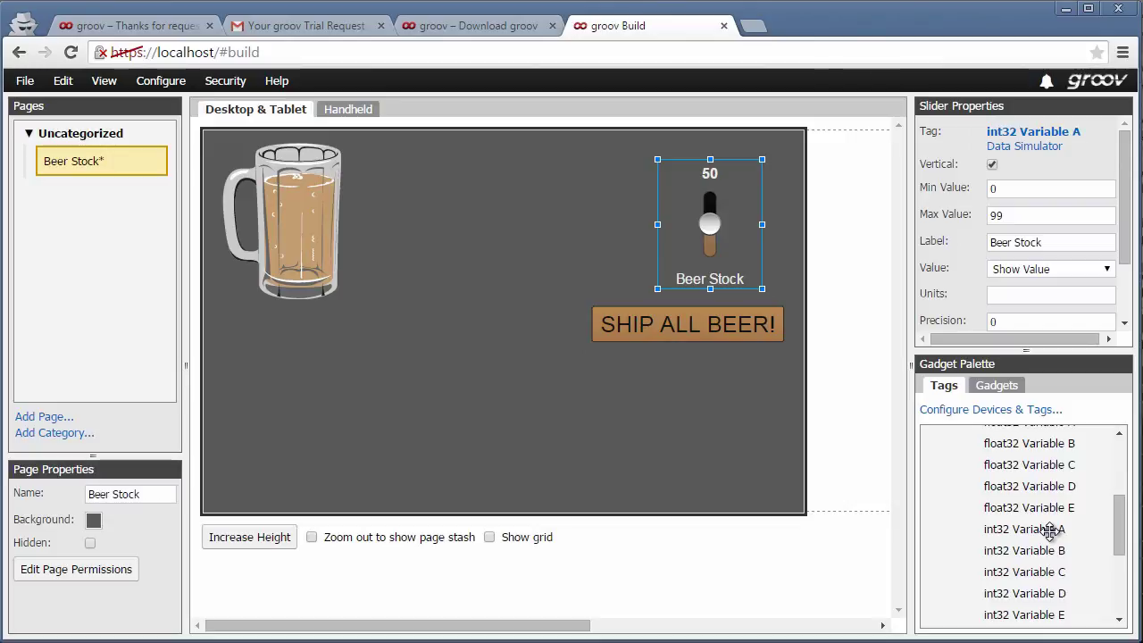
- Place a widened top-centre Trend of int32 Variable A titled 'Beers on the wall'
{"action": "left_click_drag", "start_coordinate": [1049, 530], "coordinate": [904, 555]}
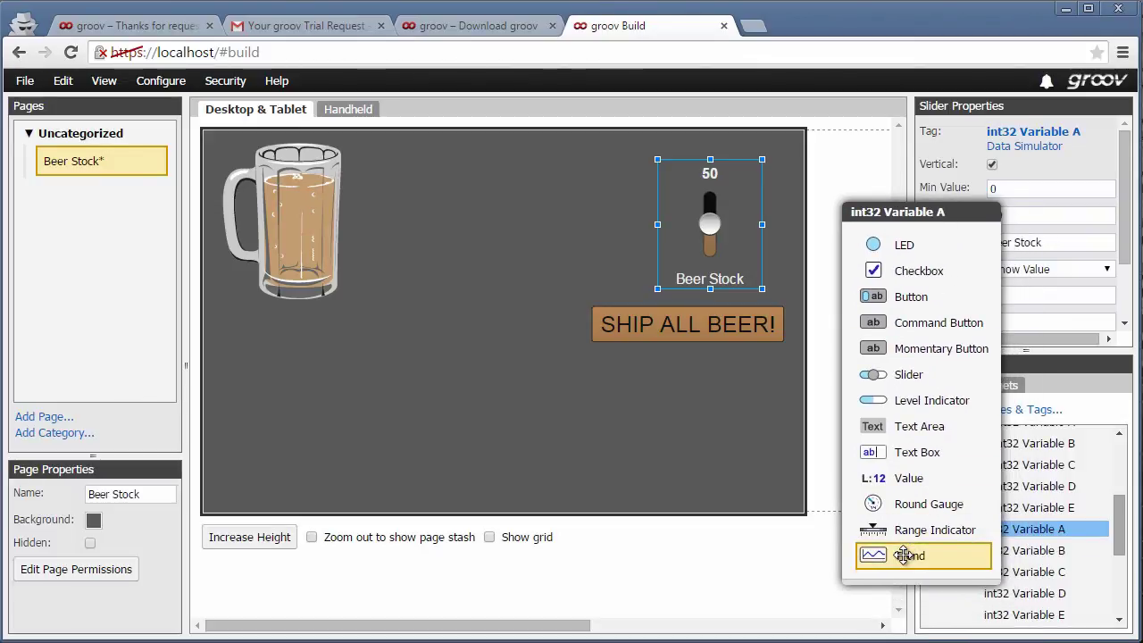
{"action": "left_click_drag", "start_coordinate": [904, 555], "coordinate": [408, 156]}
{"action": "left_click_drag", "start_coordinate": [553, 220], "coordinate": [652, 219]}
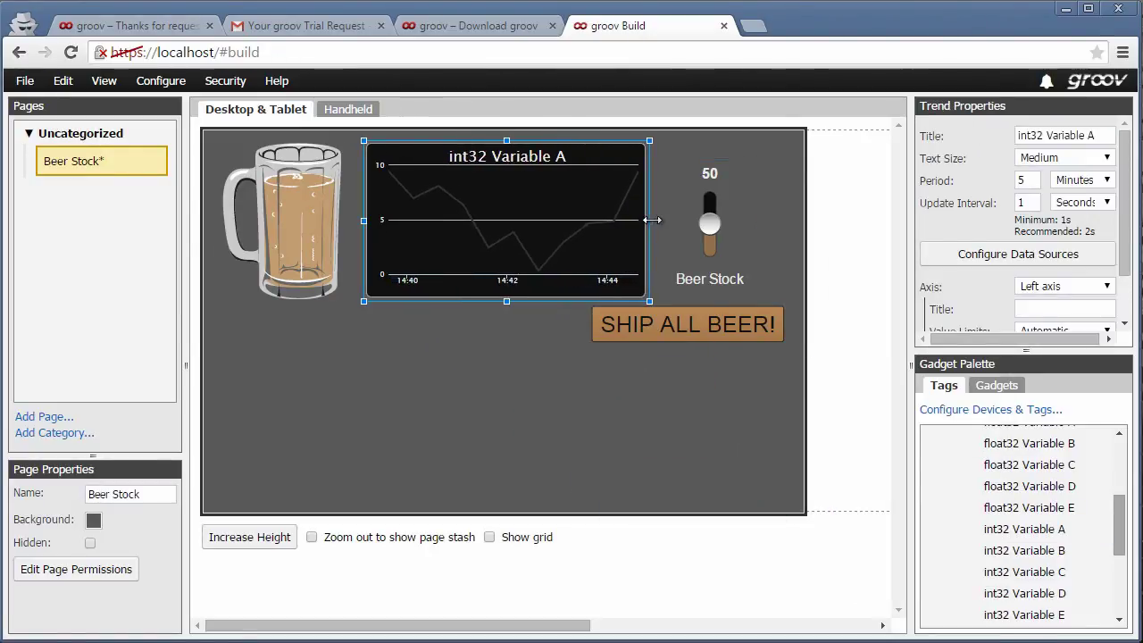
{"action": "type", "text": "Beers on the wall"}
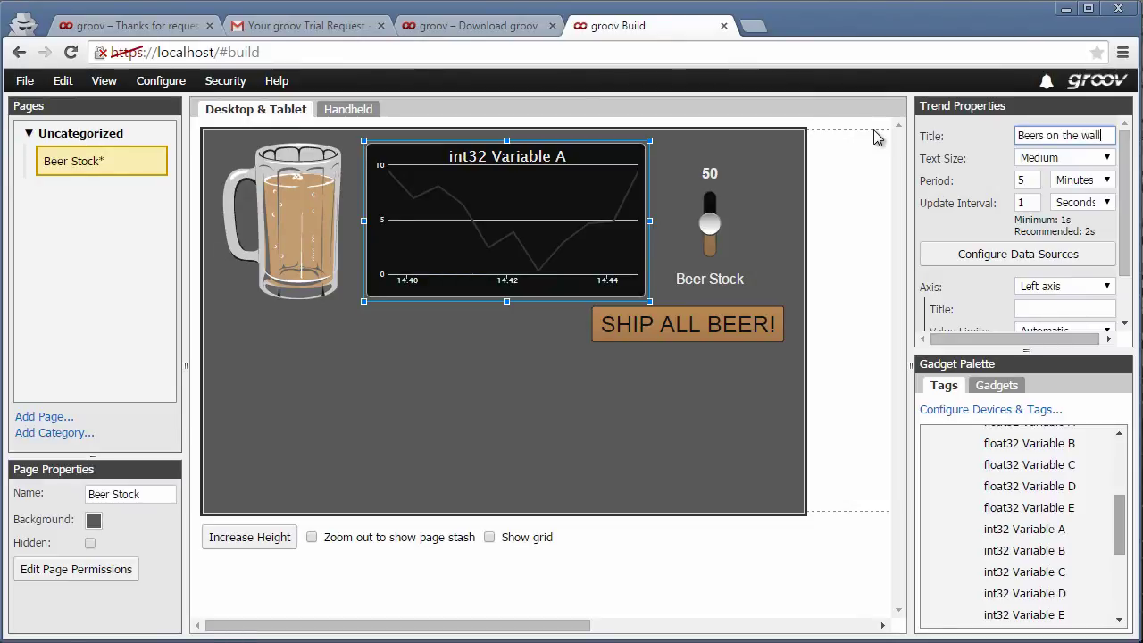
{"action": "double_click", "coordinate": [1029, 180]}
- Set the trend period to 1 minute and give the int32 Variable A pen a brown, filled line
{"action": "type", "text": "1"}
{"action": "left_click", "coordinate": [1002, 253]}
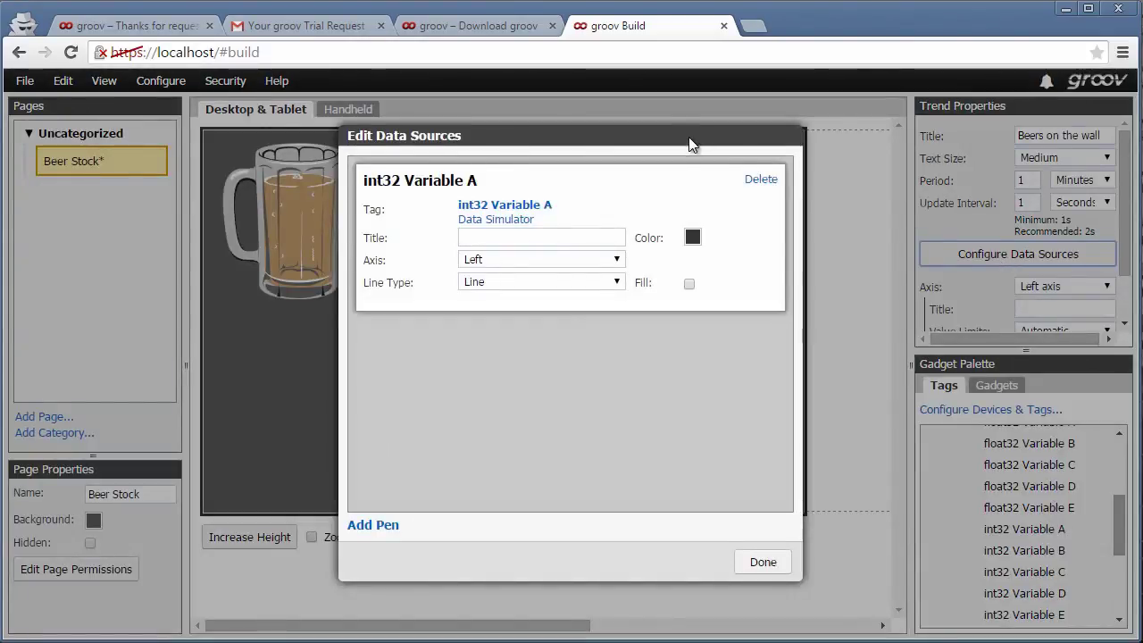
{"action": "left_click_drag", "start_coordinate": [689, 141], "coordinate": [866, 159]}
{"action": "left_click", "coordinate": [868, 252]}
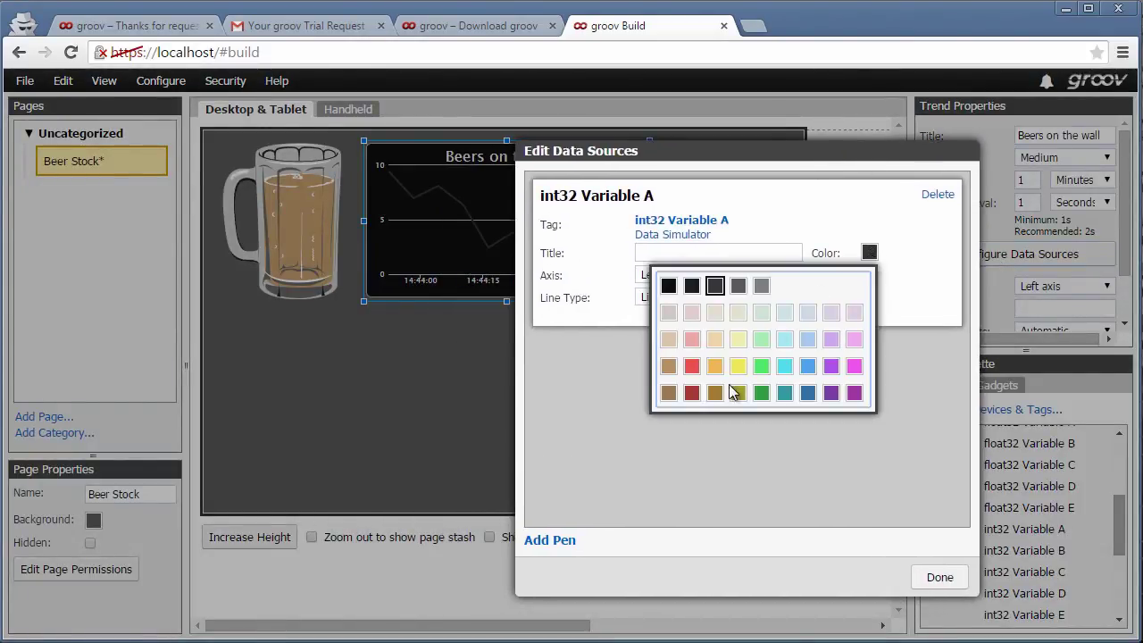
{"action": "left_click", "coordinate": [716, 391]}
{"action": "left_click", "coordinate": [865, 299]}
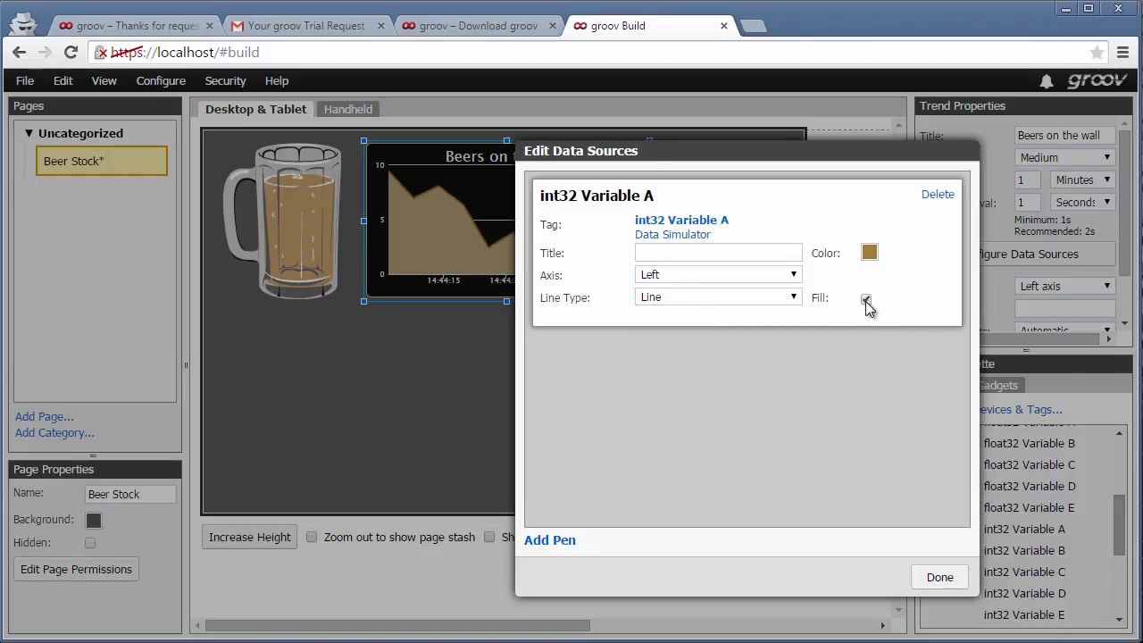
{"action": "left_click", "coordinate": [938, 577]}
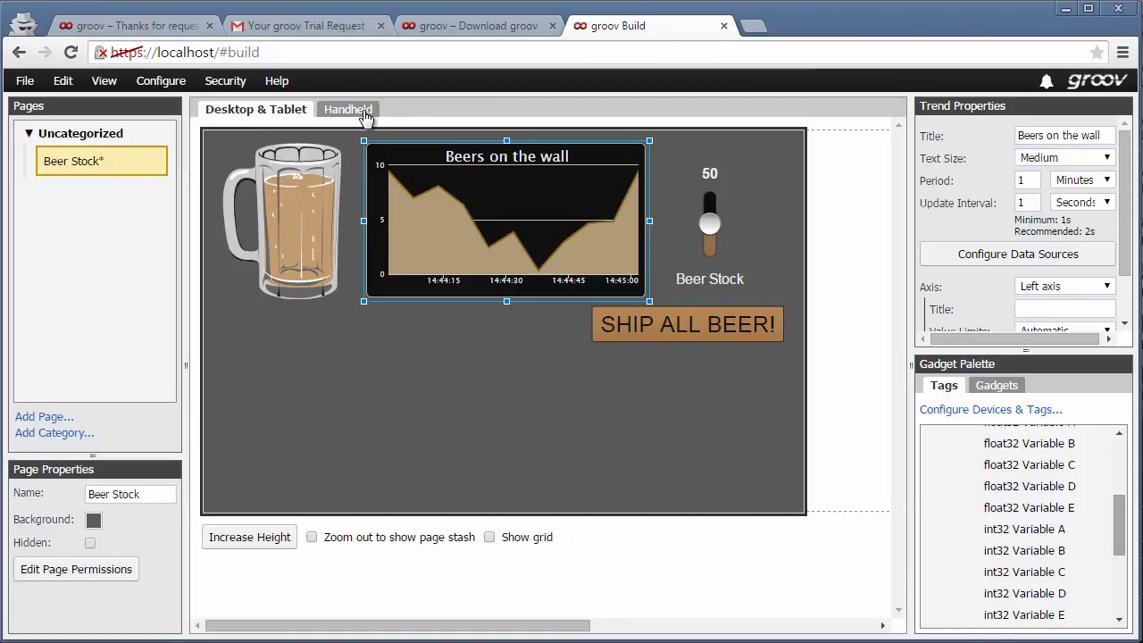
- In the Handheld layout, move the Beers on the wall chart right and shrink the stein image
{"action": "left_click", "coordinate": [361, 111]}
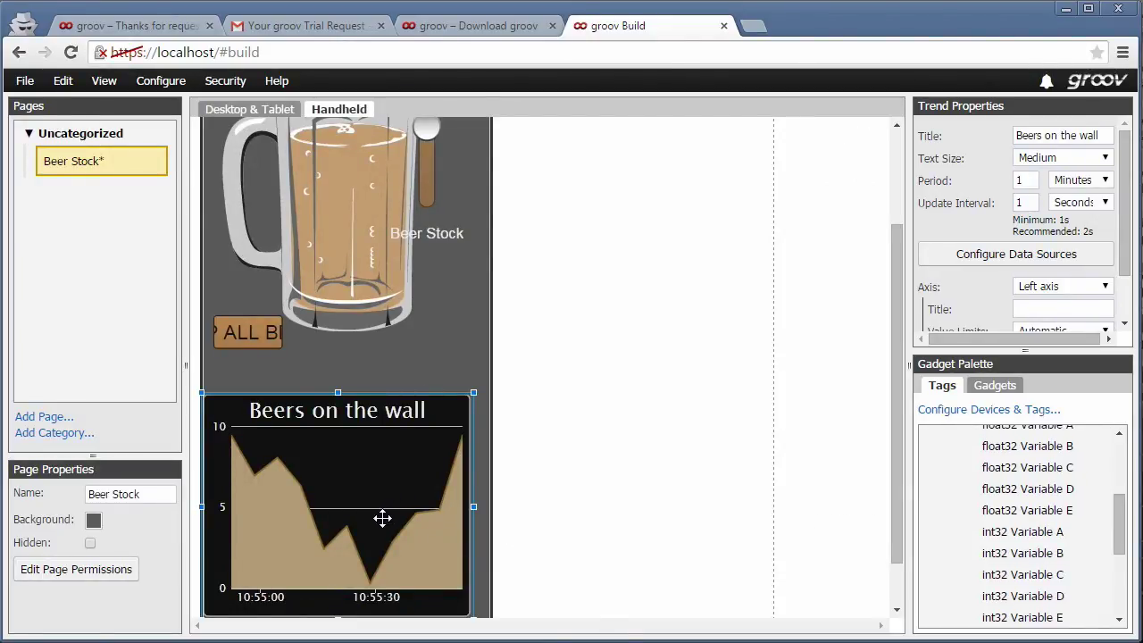
{"action": "left_click_drag", "start_coordinate": [382, 518], "coordinate": [710, 192]}
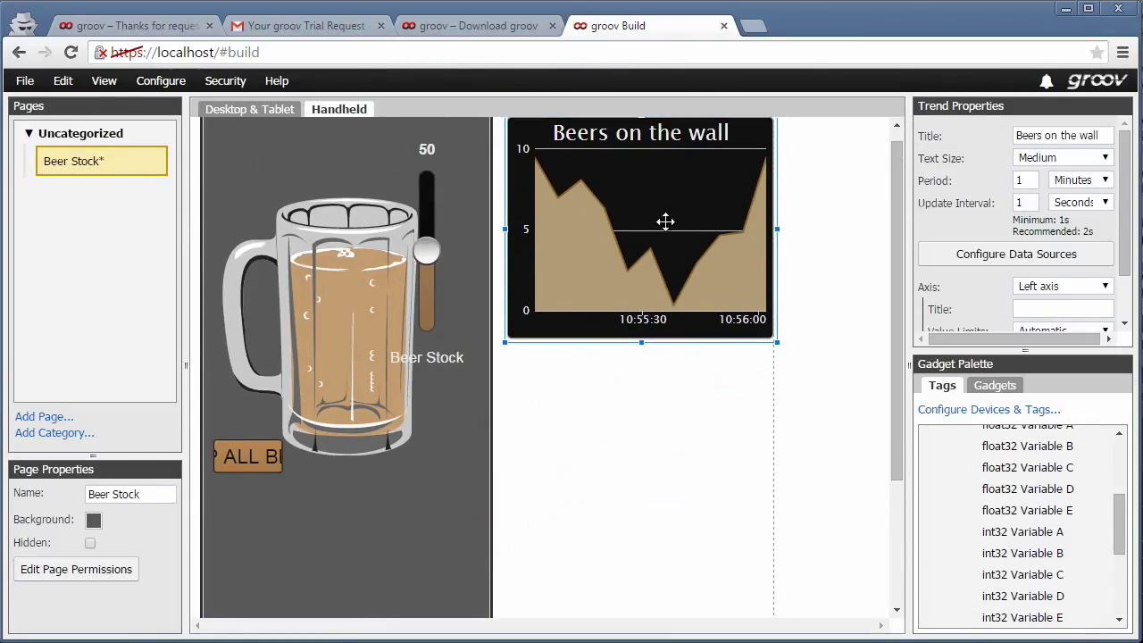
{"action": "left_click", "coordinate": [331, 351]}
{"action": "left_click_drag", "start_coordinate": [420, 325], "coordinate": [388, 313]}
- Lengthen the Beer Stock slider, widen the SHIP ALL BEER! button, then return to Desktop & Tablet
{"action": "left_click", "coordinate": [434, 305]}
{"action": "left_click_drag", "start_coordinate": [426, 370], "coordinate": [421, 611]}
{"action": "left_click", "coordinate": [253, 457]}
{"action": "left_click_drag", "start_coordinate": [290, 456], "coordinate": [391, 467]}
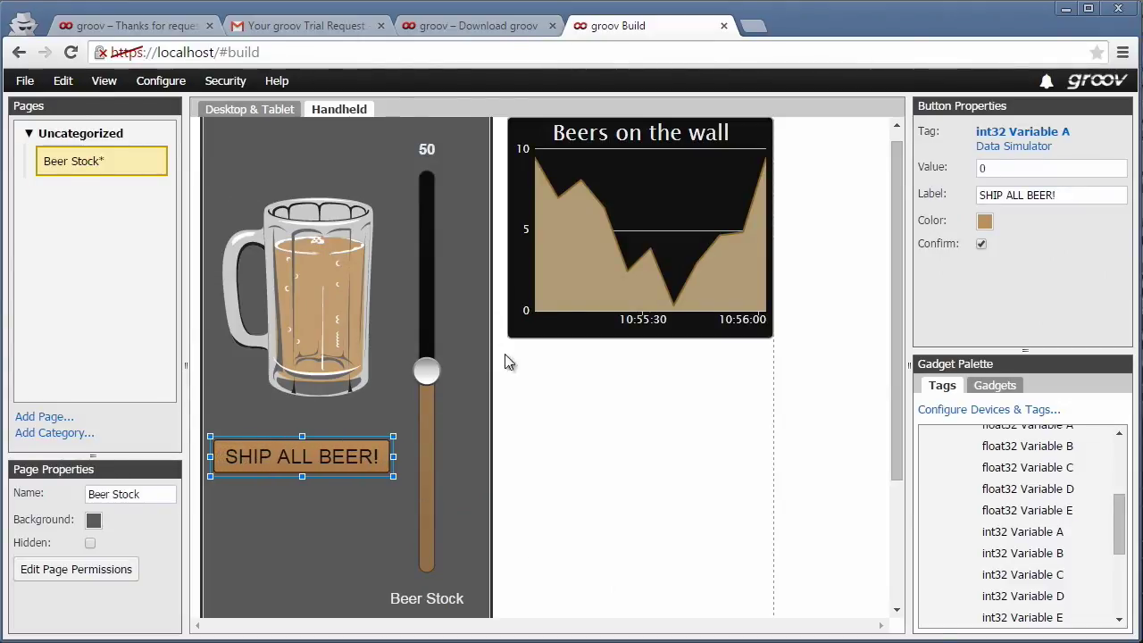
{"action": "left_click", "coordinate": [247, 111]}
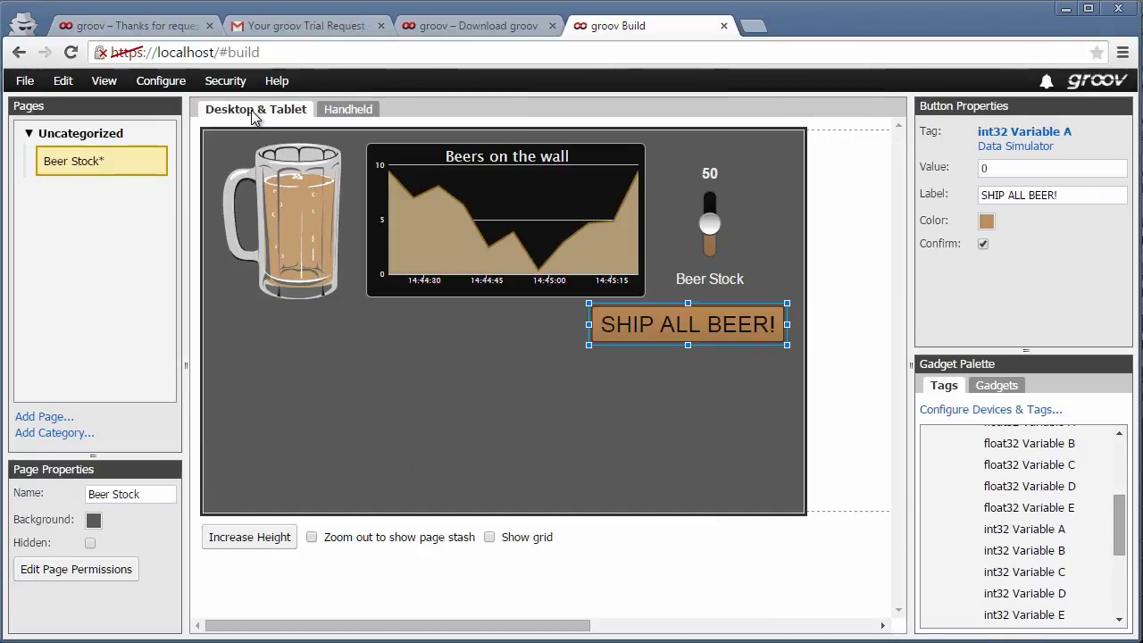
- Save all changes, switch to groov View, and drag the Beer Stock slider up to 99
{"action": "left_click", "coordinate": [25, 81]}
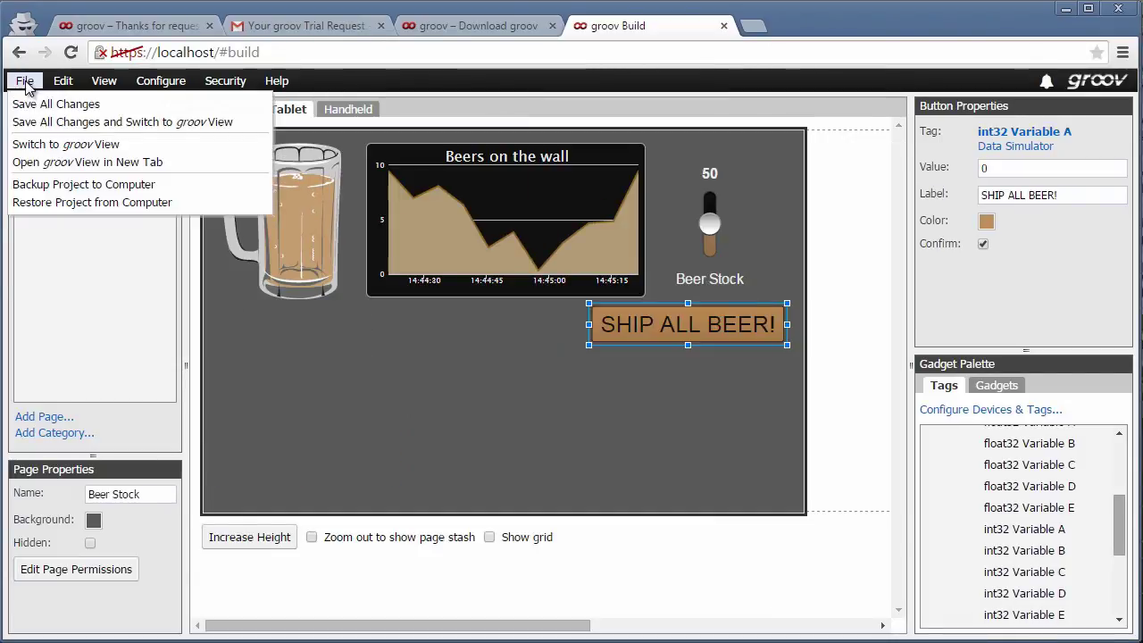
{"action": "left_click", "coordinate": [42, 125]}
{"action": "left_click", "coordinate": [957, 338]}
{"action": "left_click_drag", "start_coordinate": [956, 338], "coordinate": [979, 225]}
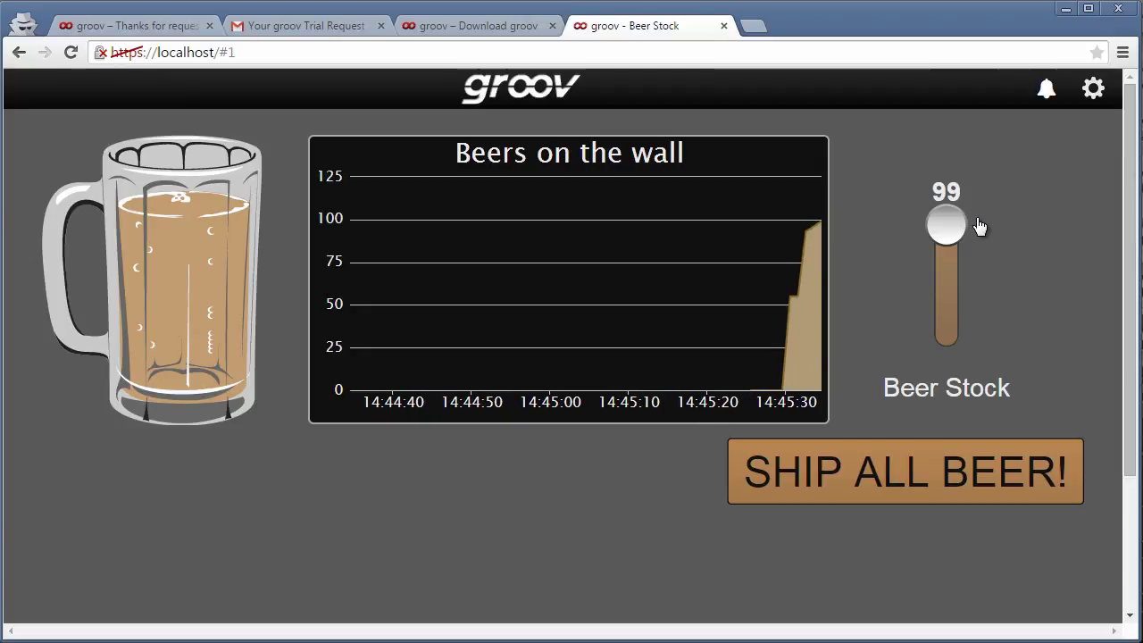
- Run SHIP ALL BEER! and confirm it, dropping Beer Stock from 99 to 0
{"action": "left_click", "coordinate": [967, 480]}
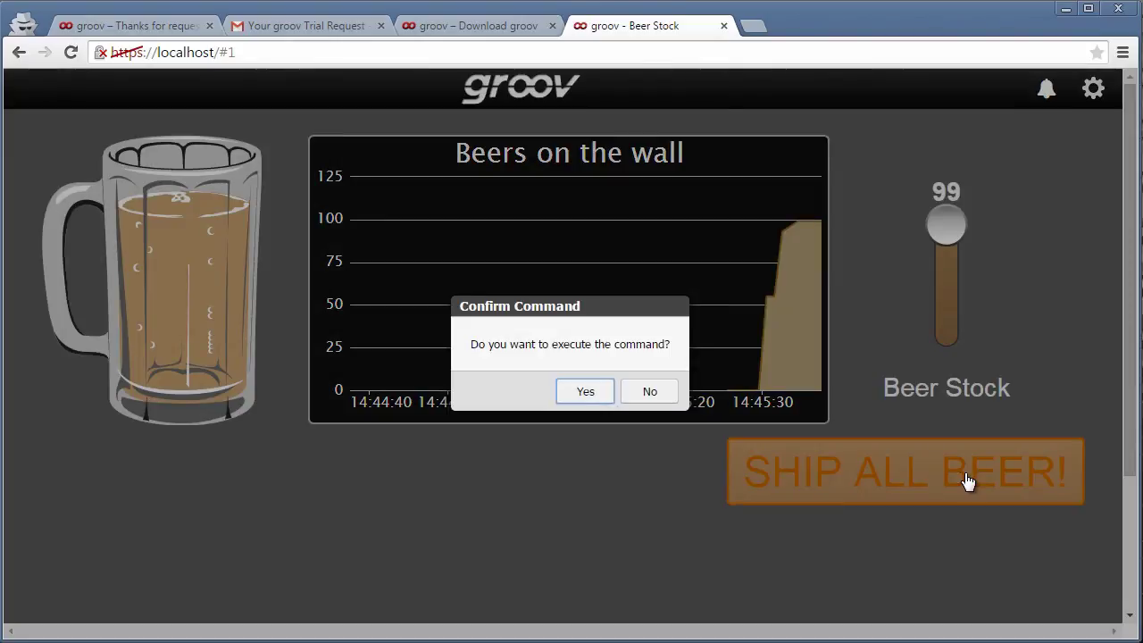
{"action": "left_click", "coordinate": [586, 393]}
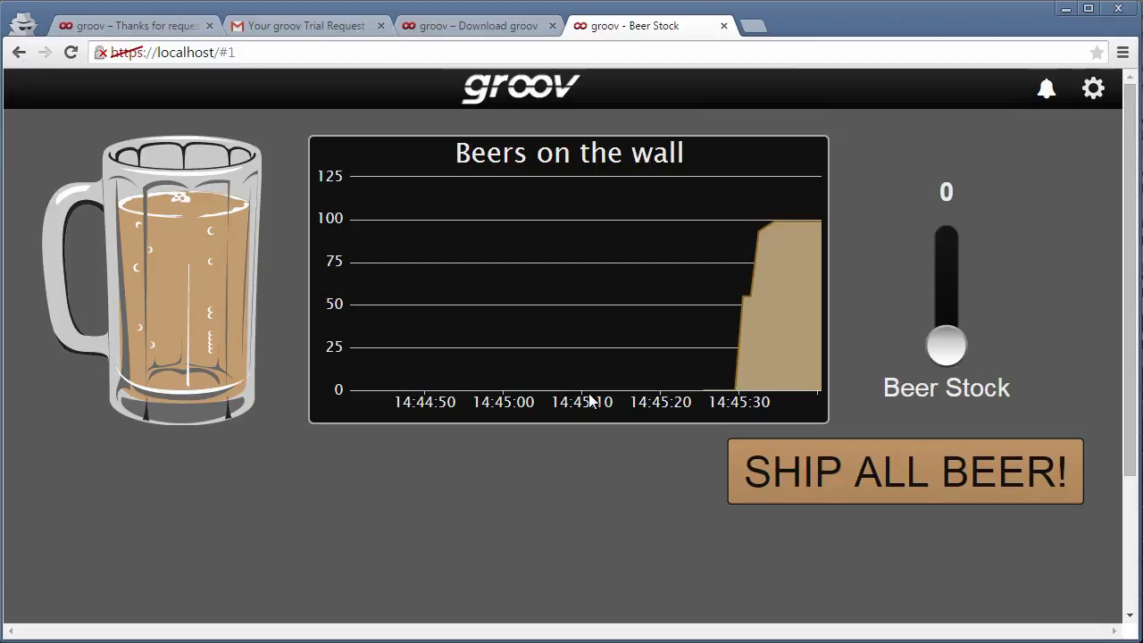